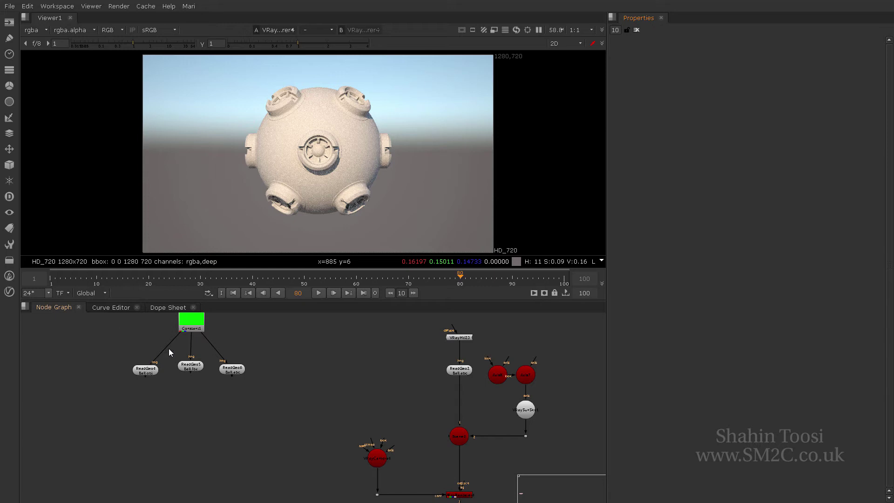
Select the OBJ ball reader, pan to Constant1 and the Ball readers, and nudge the Alembic reader up.
click(145, 370)
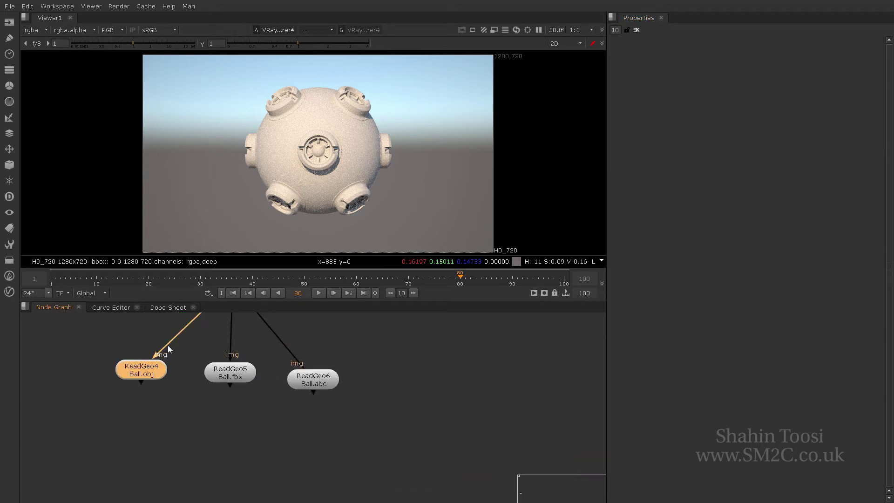
scroll(145, 367, up, 3)
scroll(196, 326, down, 3)
middle_drag(197, 325, 189, 353)
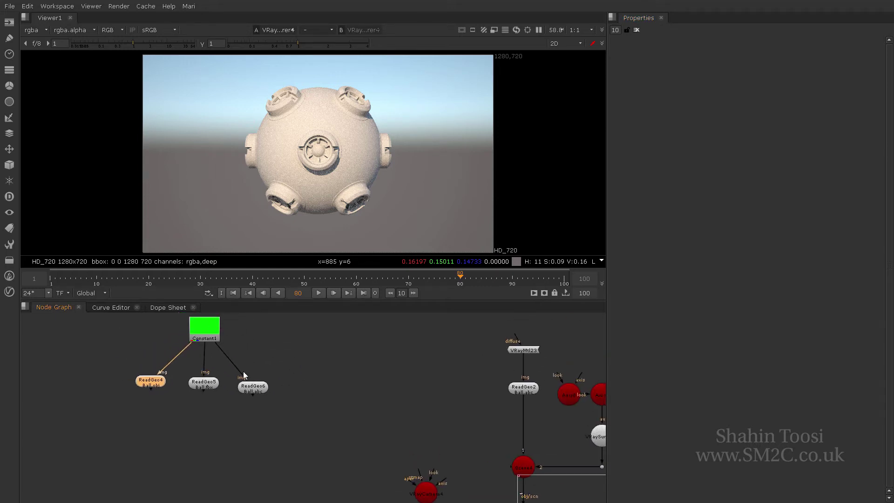
drag(255, 386, 256, 380)
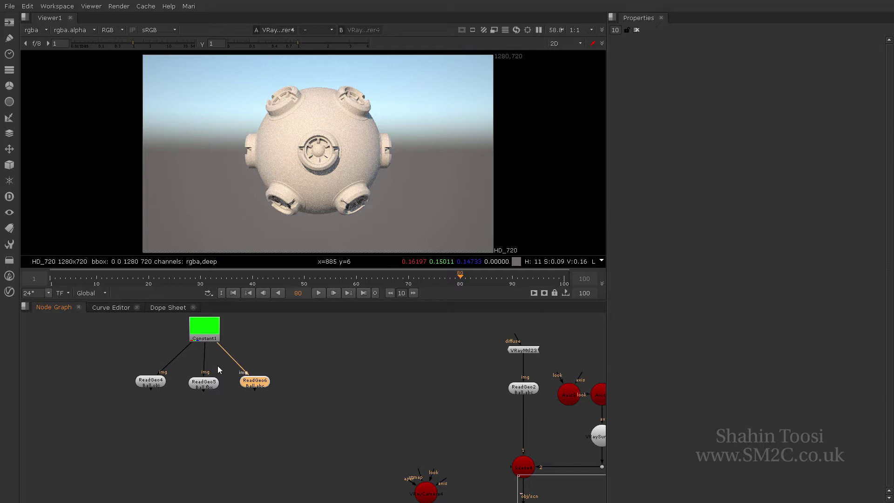
View ReadGeo4's OBJ ball in the 3D viewer, dolly back, and pick a 3D selection mode.
click(158, 383)
key(1)
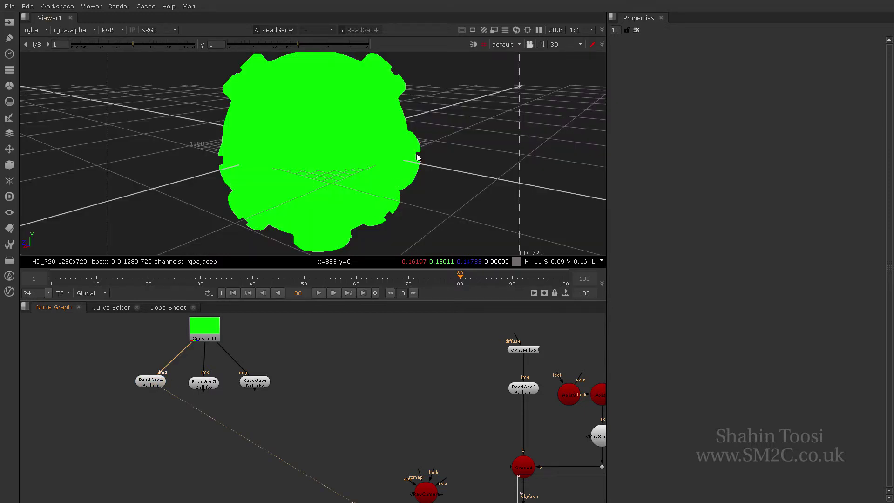
scroll(442, 149, down, 4)
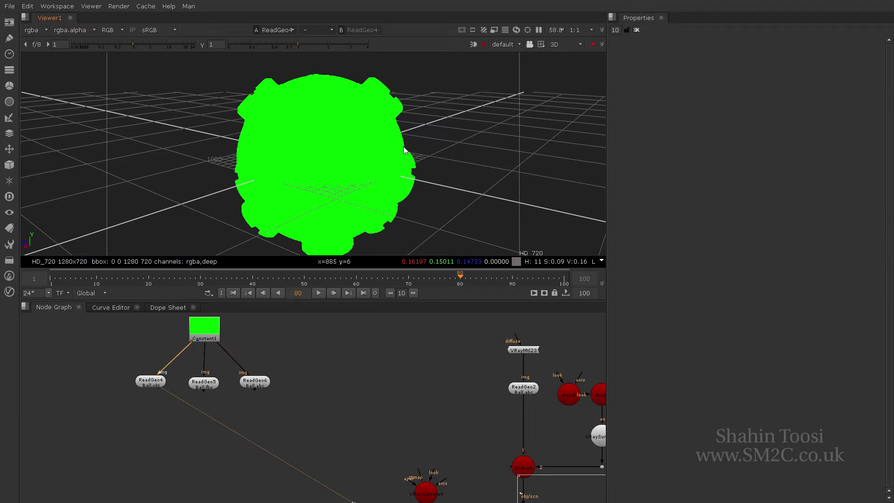
click(540, 44)
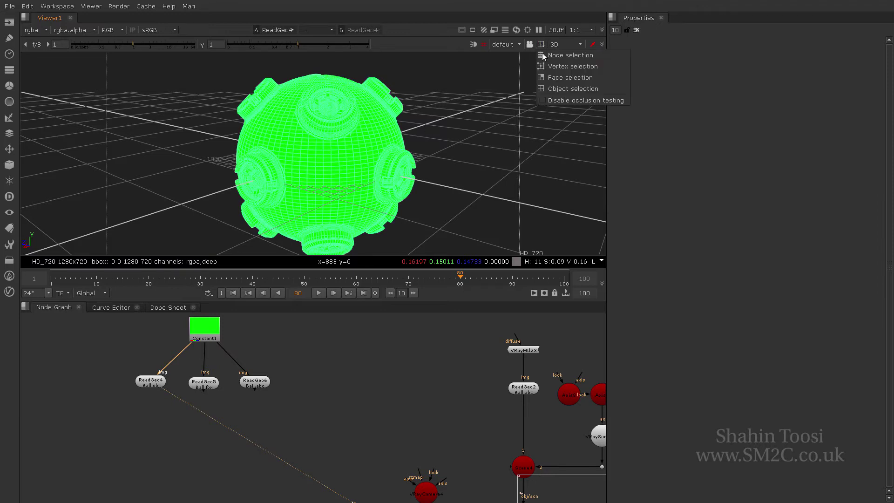
click(548, 91)
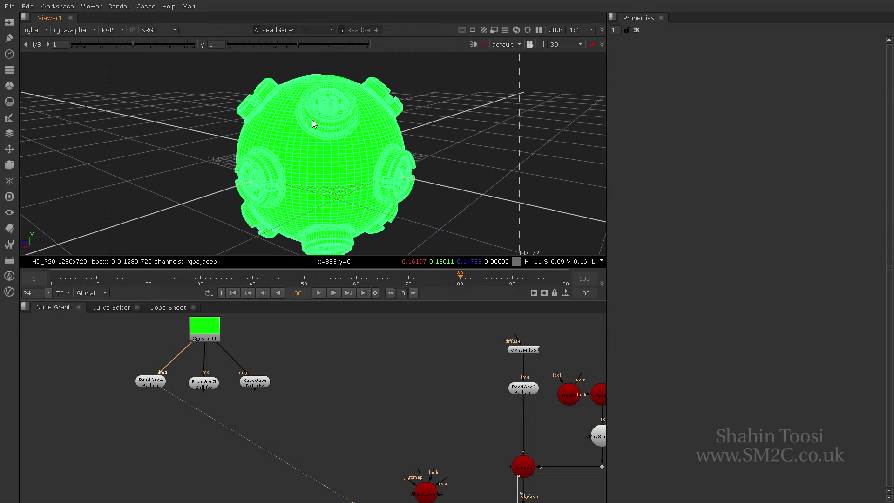
Select the Ball.fbx reader ReadGeo5, view it, and open its settings.
click(204, 385)
click(204, 383)
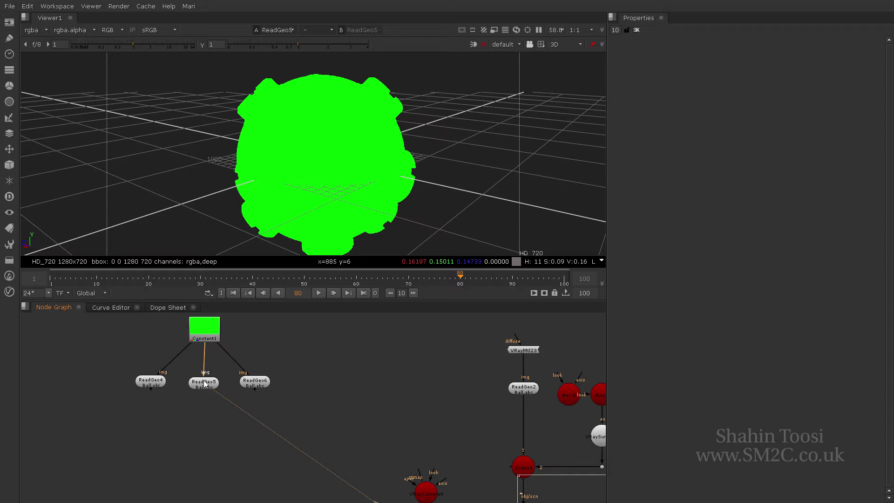
double_click(205, 383)
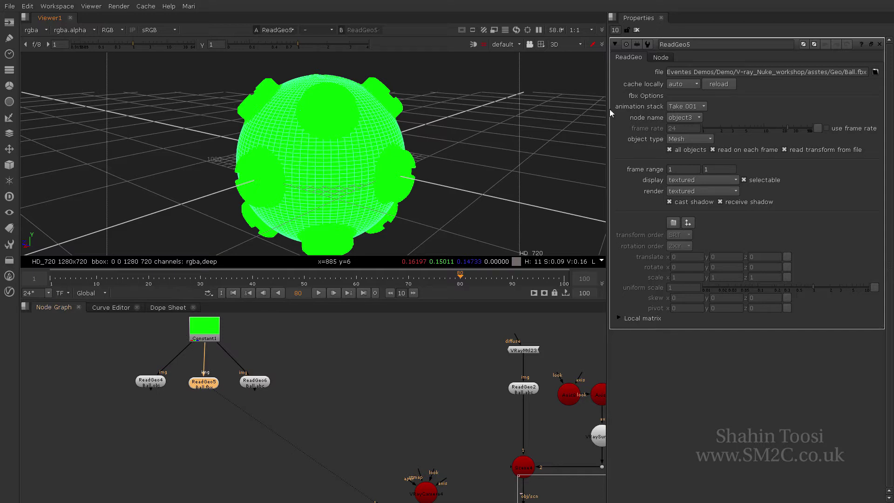
Uncheck all objects so ReadGeo5 loads only object0, then select the Alembic reader ReadGeo6.
click(691, 152)
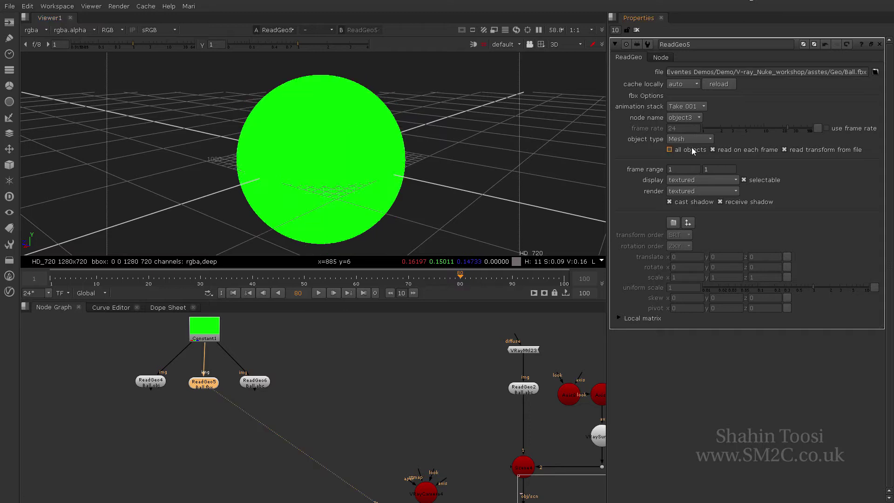
click(693, 116)
click(693, 116)
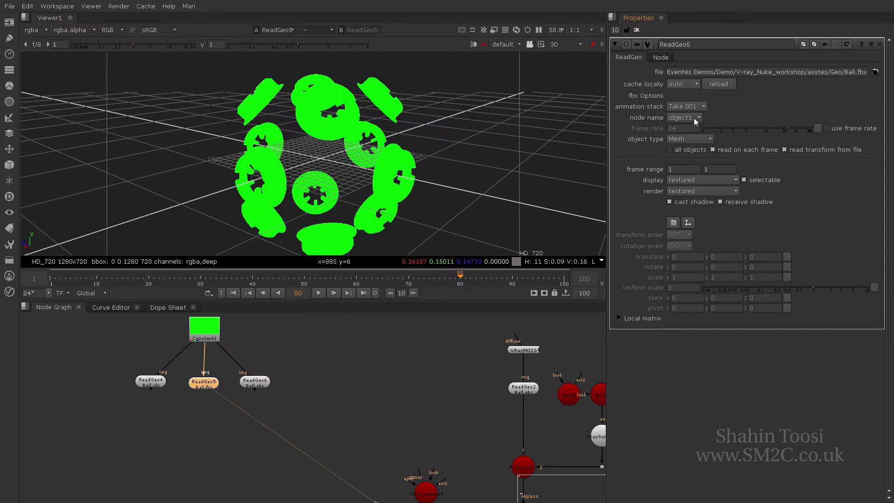
click(694, 112)
click(693, 110)
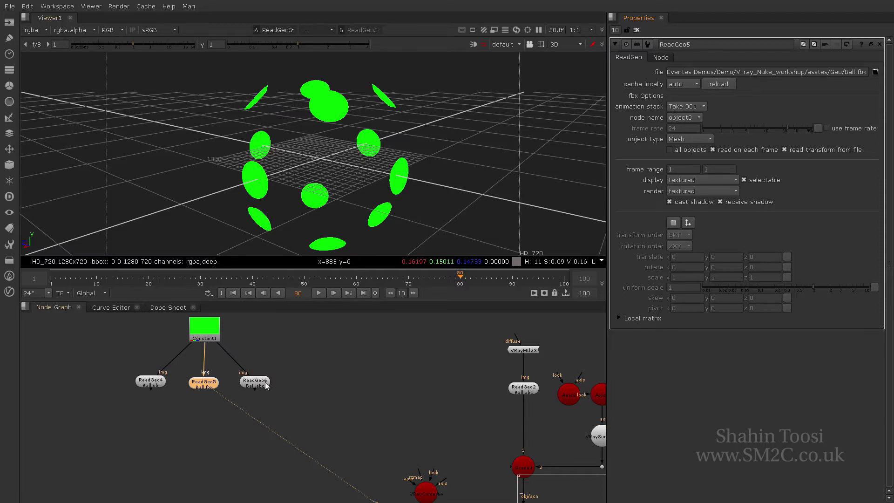
click(255, 383)
View ReadGeo6's Alembic ball, clear the Properties bin, and open ReadGeo6's Scenegraph tab.
key(1)
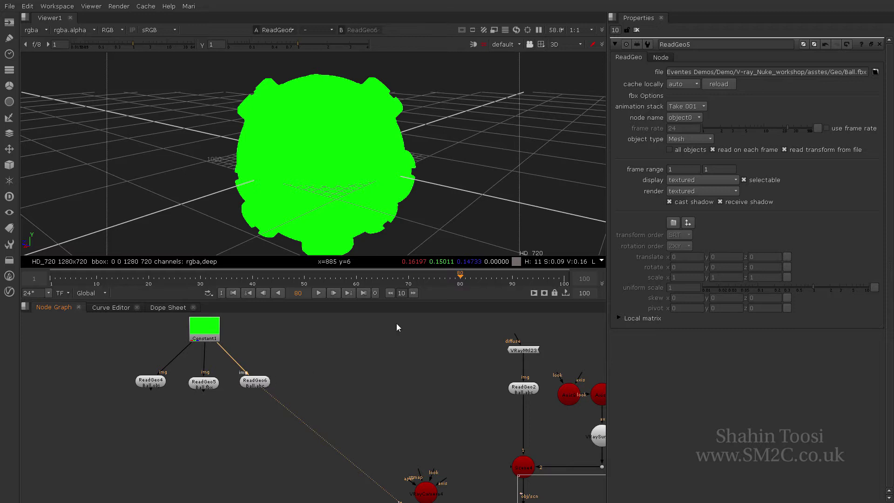
click(636, 30)
click(328, 382)
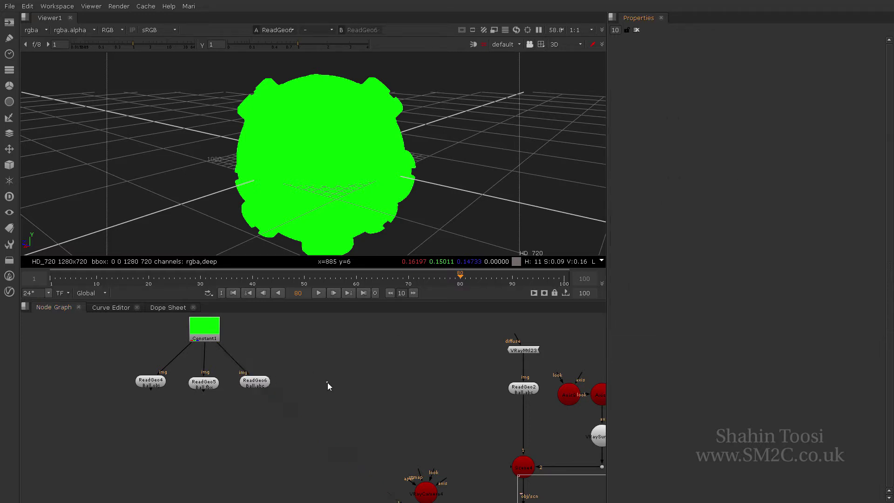
double_click(259, 385)
click(671, 57)
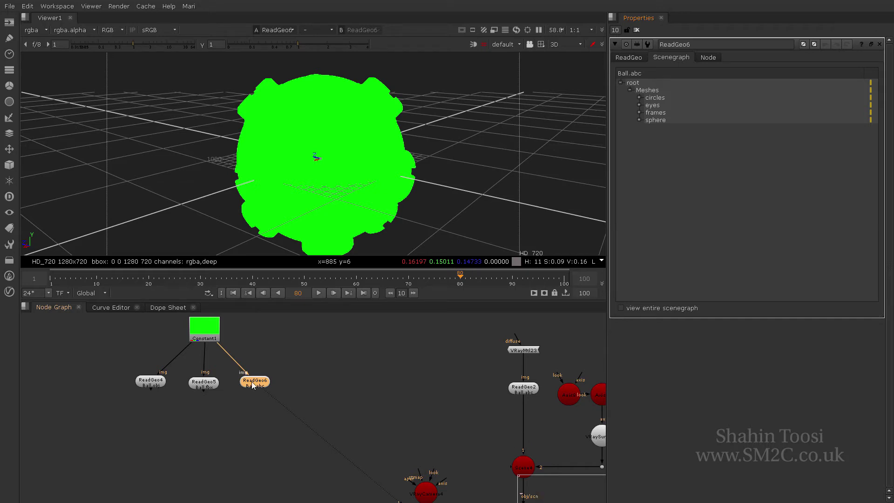
Insert an ApplyMaterial below ReadGeo6 and set its filter mode to name.
key(Tab)
text(appl)
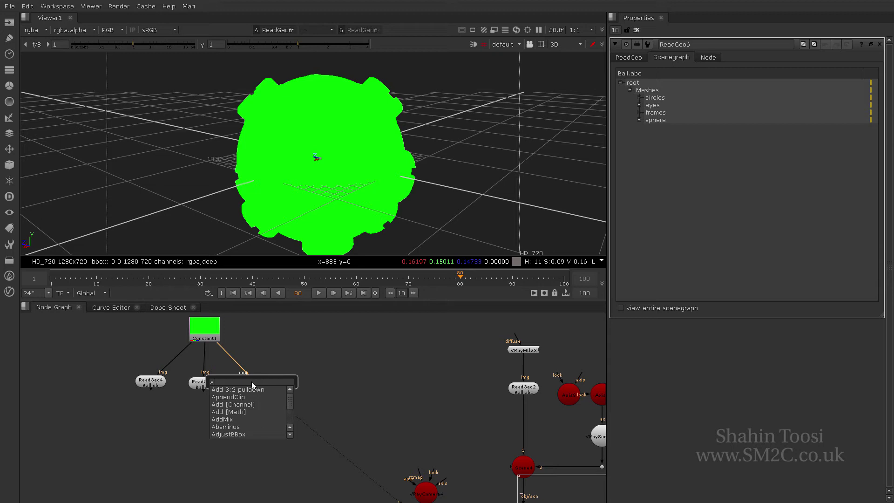
key(Return)
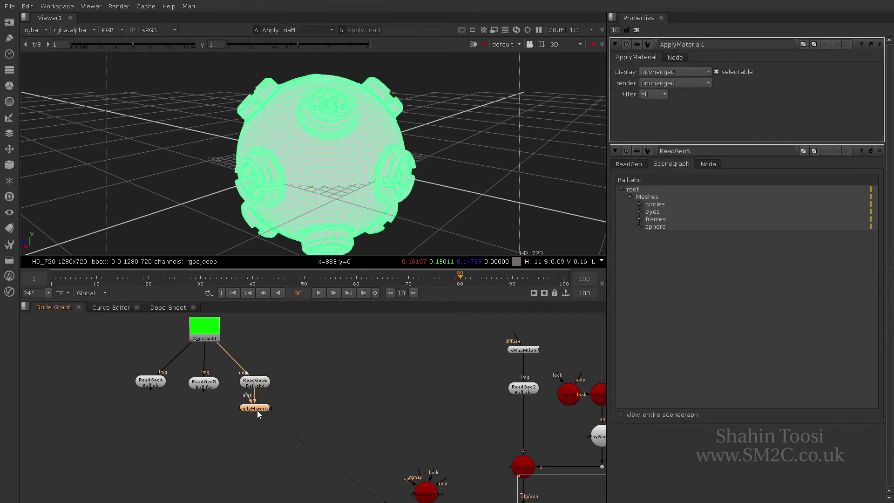
click(647, 94)
click(650, 105)
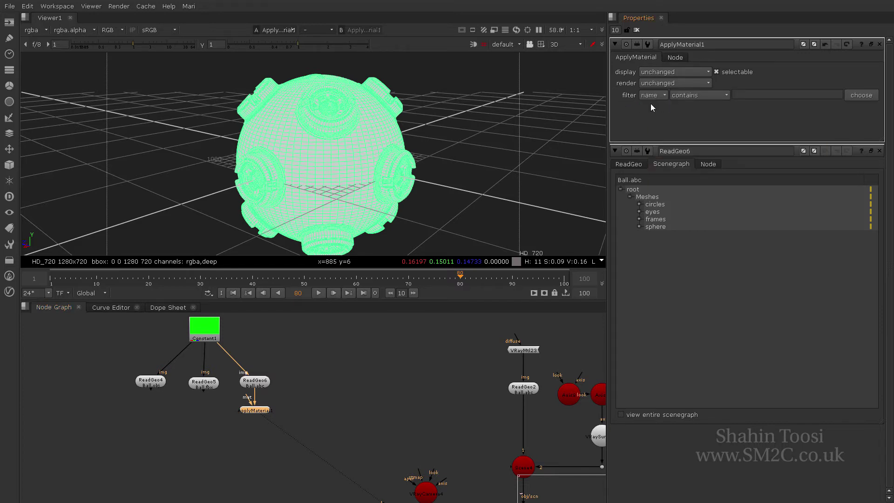
Choose root/Meshes/sphere/ as the name filter, then deselect and begin adding a CheckerBoard.
click(850, 95)
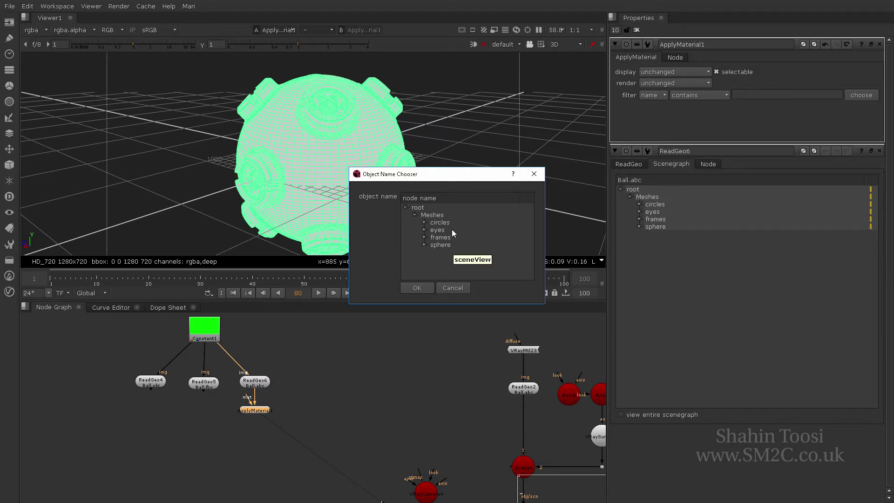
click(442, 245)
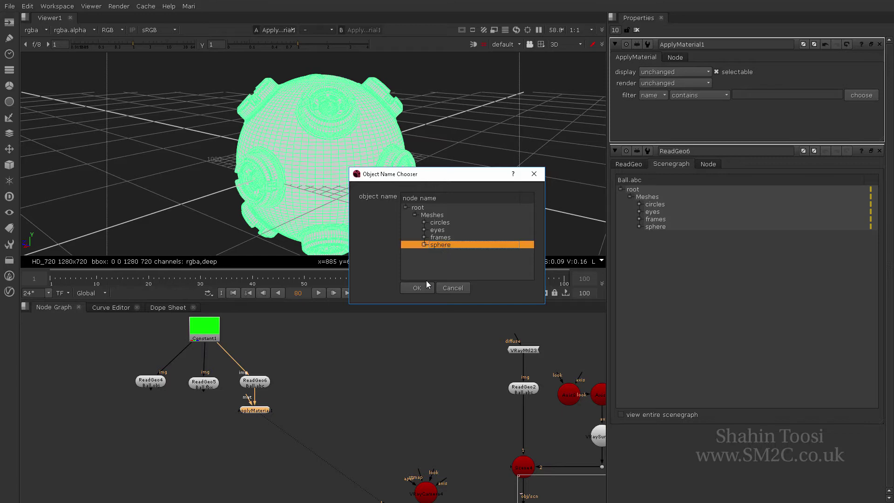
click(421, 285)
click(347, 346)
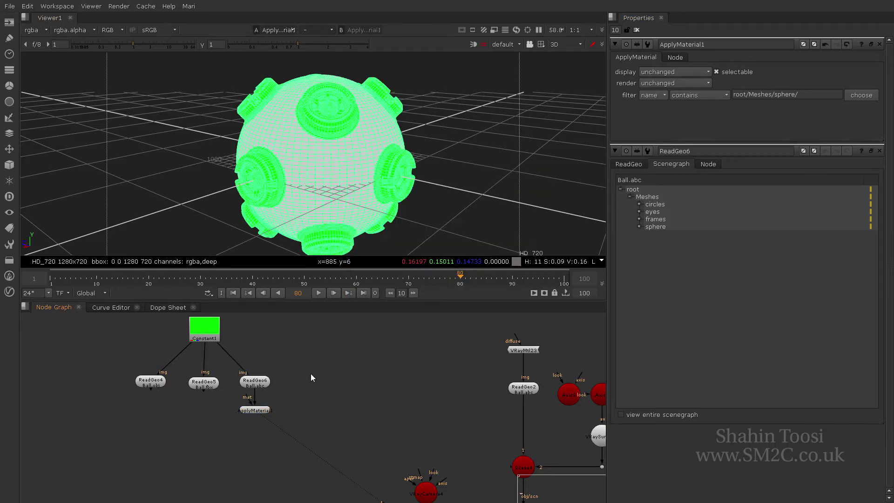
key(Tab)
Create CheckerBoard1, wire it into ApplyMaterial1's material input, and clear the Properties bin.
text(check)
key(Return)
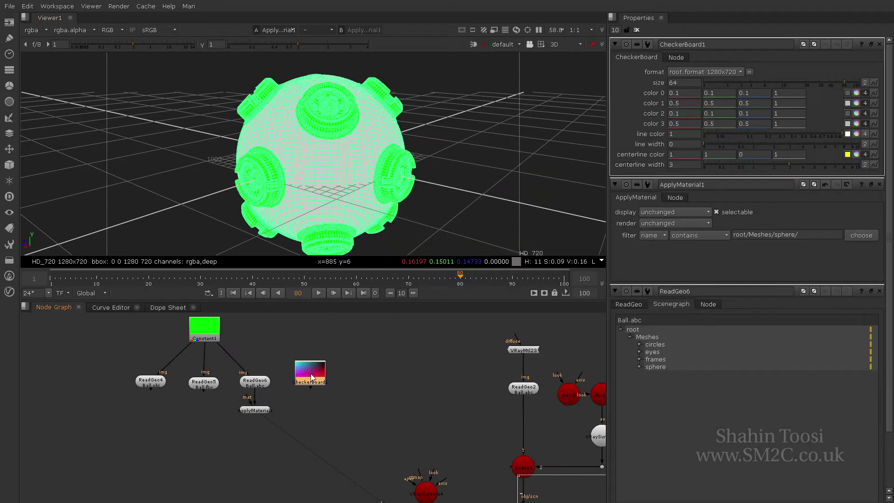
drag(311, 386, 259, 406)
click(636, 31)
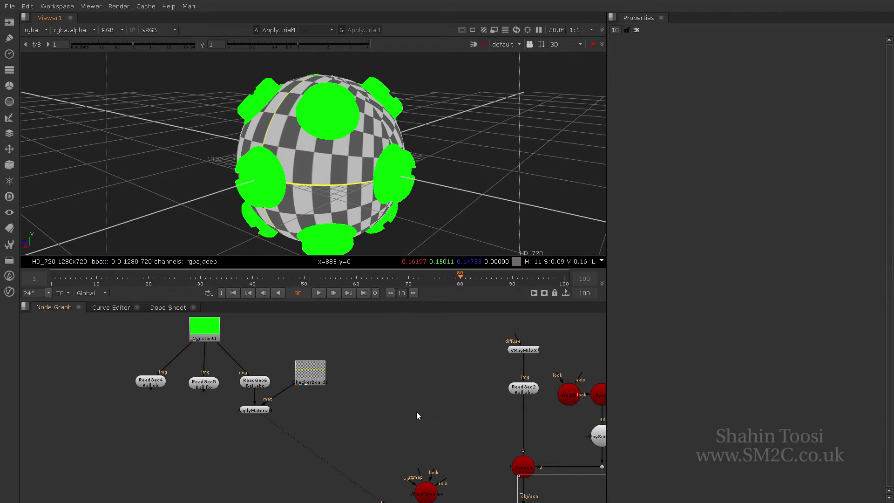
In ApplyMaterial1, try the filter operators doesn't equal, equals and doesn't contain.
double_click(256, 410)
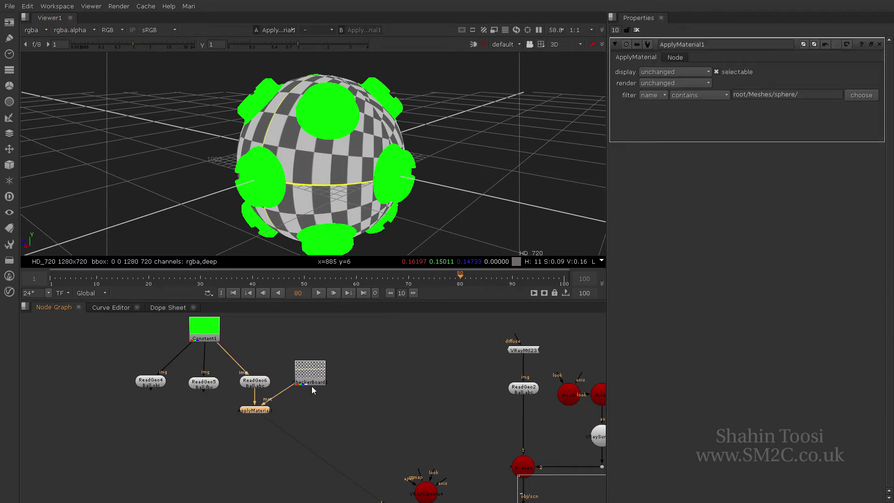
click(698, 100)
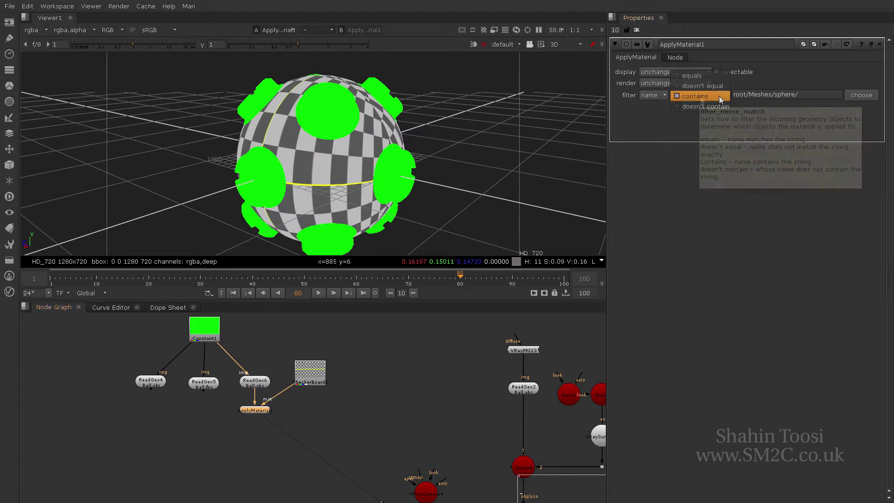
click(720, 106)
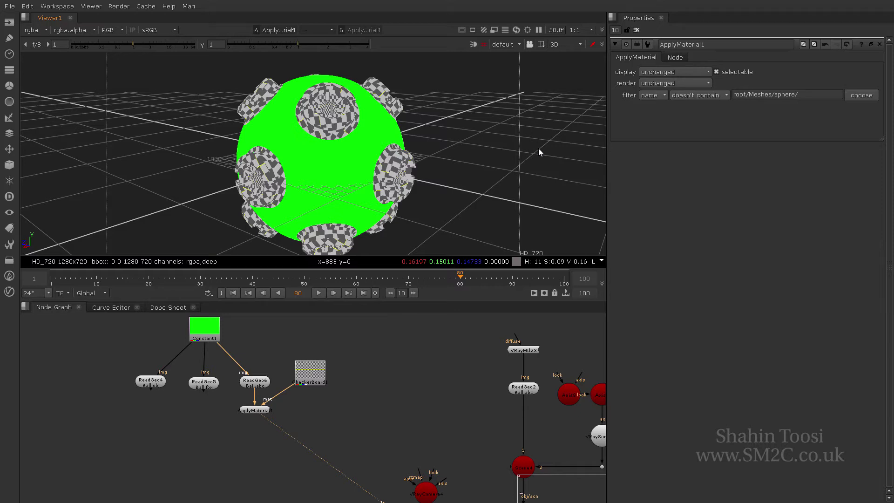
click(683, 95)
click(719, 67)
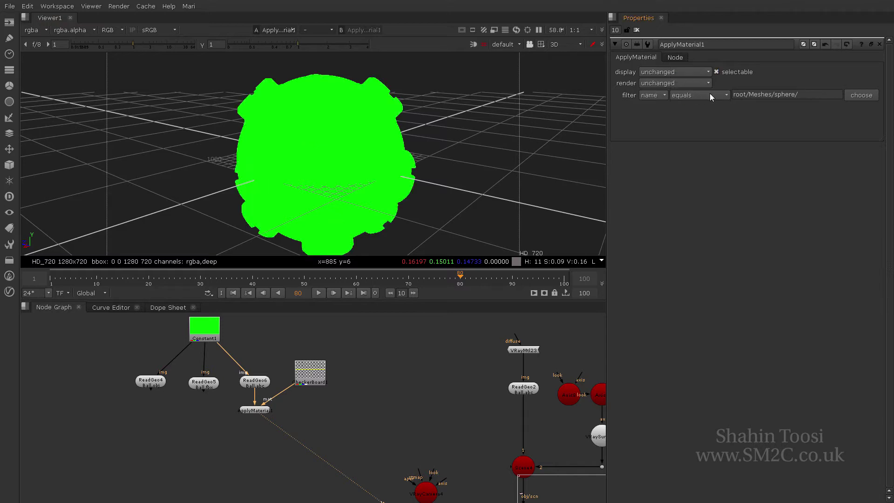
click(710, 93)
click(708, 103)
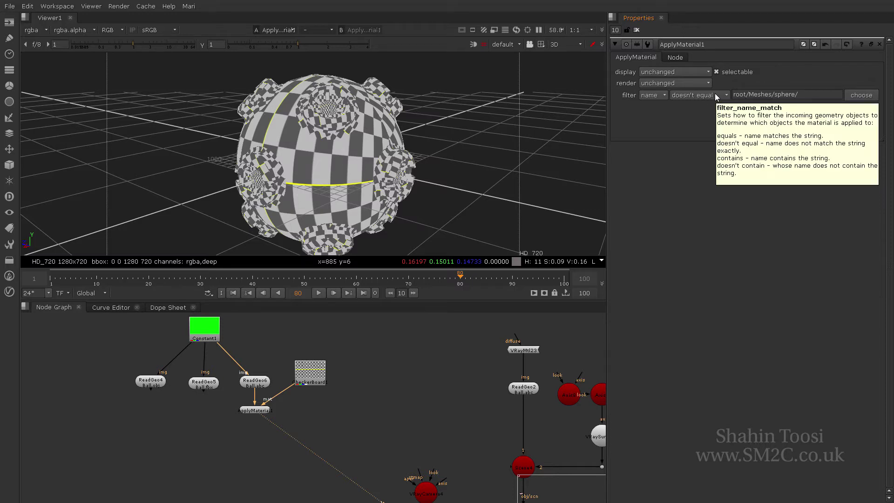
click(714, 93)
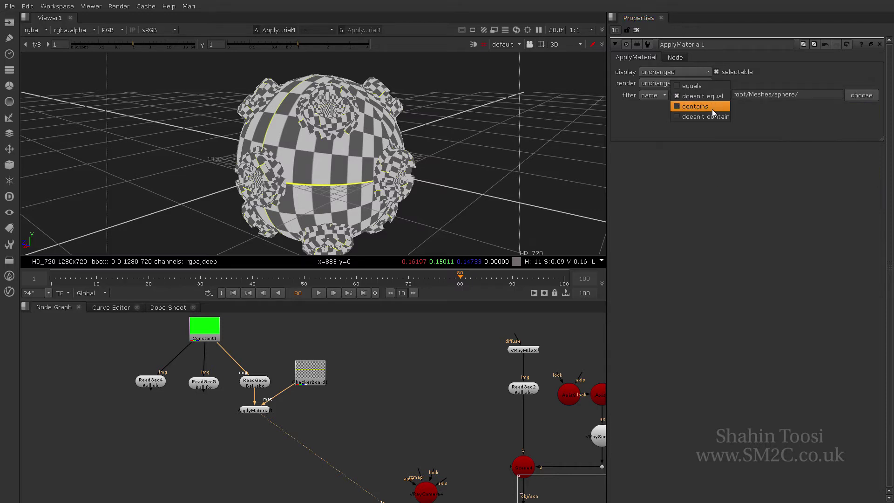
key(Escape)
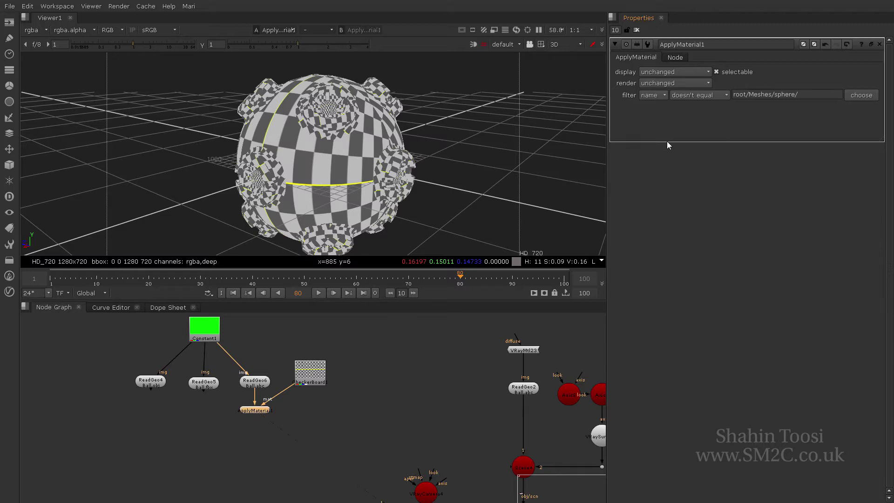
click(682, 98)
click(691, 116)
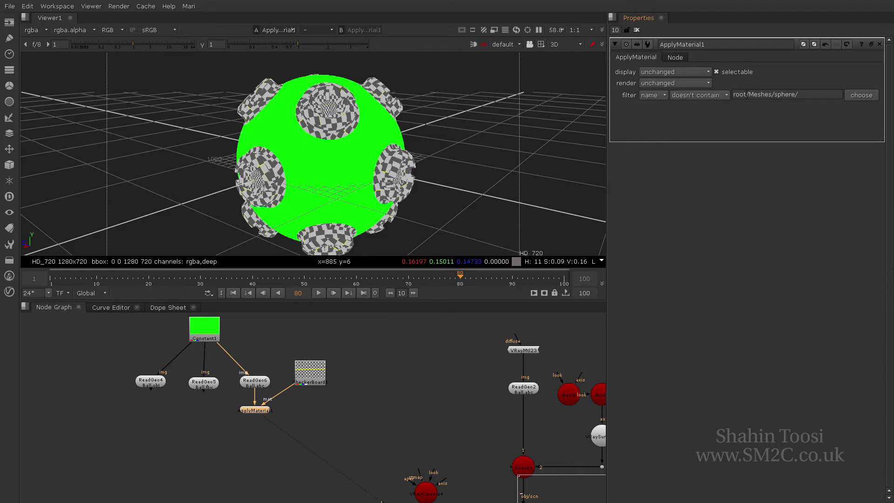
Trim the filter text to 'sphere' and settle the operator on doesn't equal.
drag(773, 95, 709, 102)
key(BackSpace)
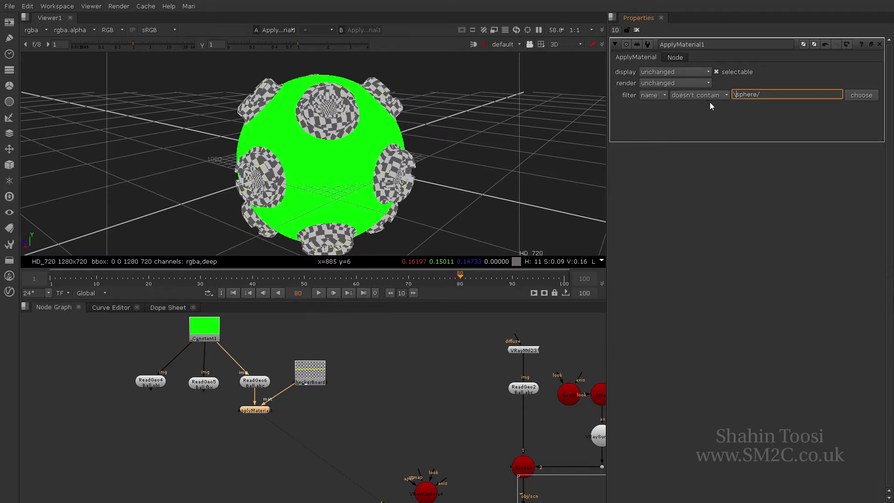
key(End)
key(BackSpace)
click(714, 96)
click(716, 85)
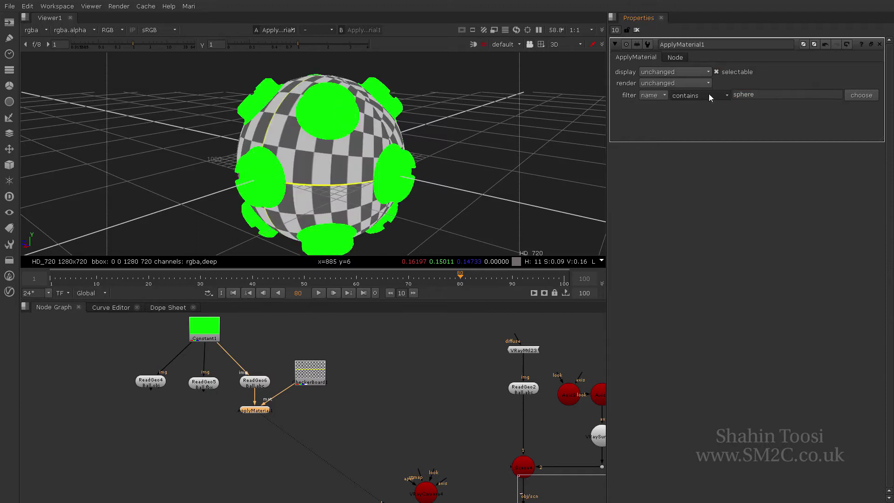
click(708, 94)
click(708, 79)
click(706, 84)
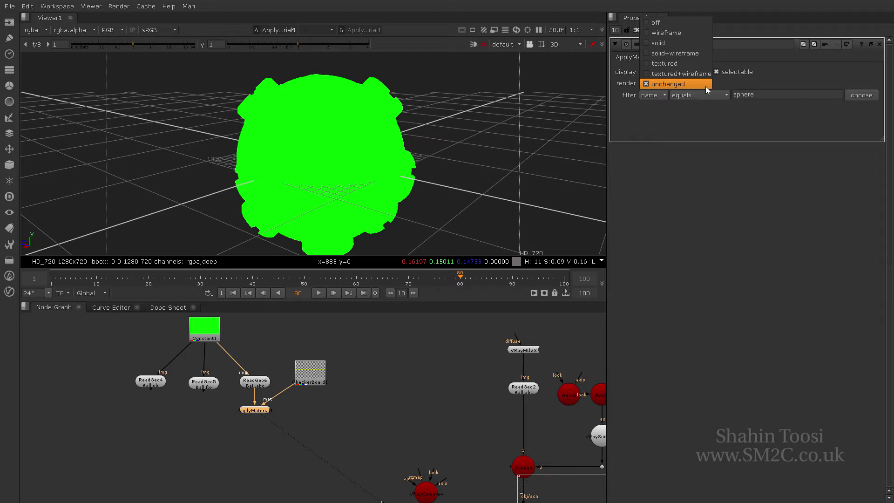
click(705, 86)
click(711, 95)
click(711, 106)
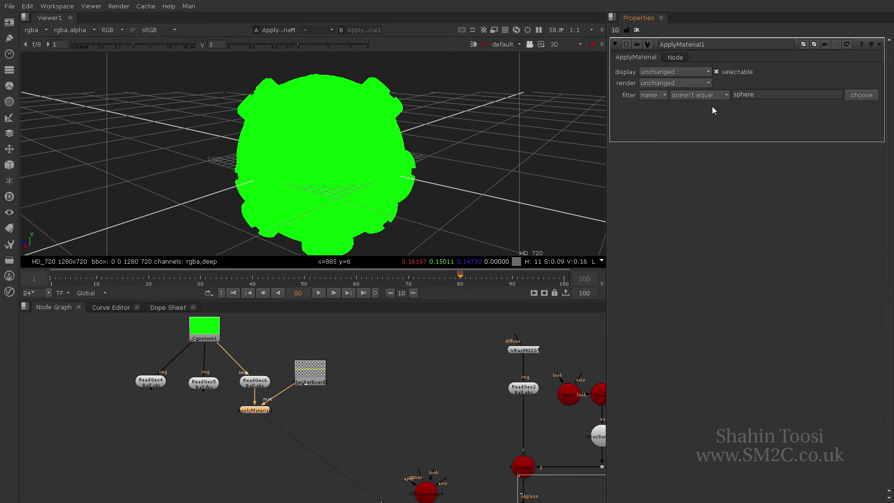
Pick the sphere's object0 mesh as the filter target from the name browser, then deselect all nodes.
click(864, 98)
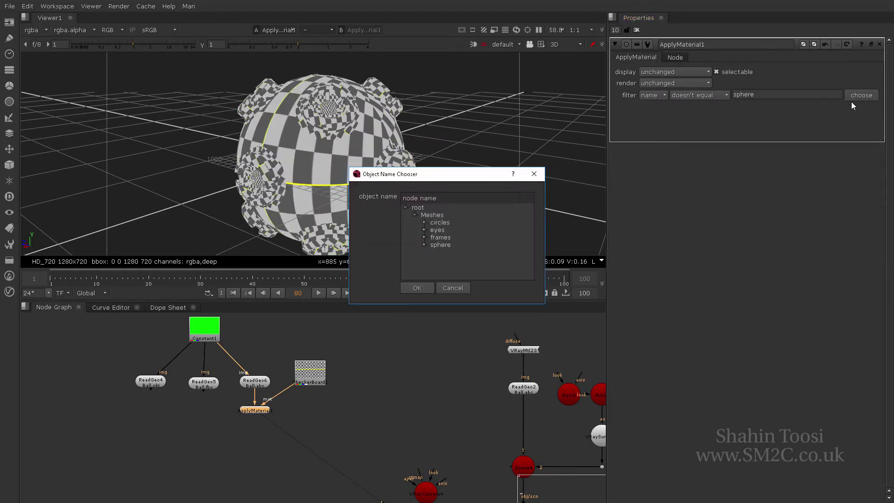
click(424, 245)
click(433, 252)
click(460, 260)
click(417, 288)
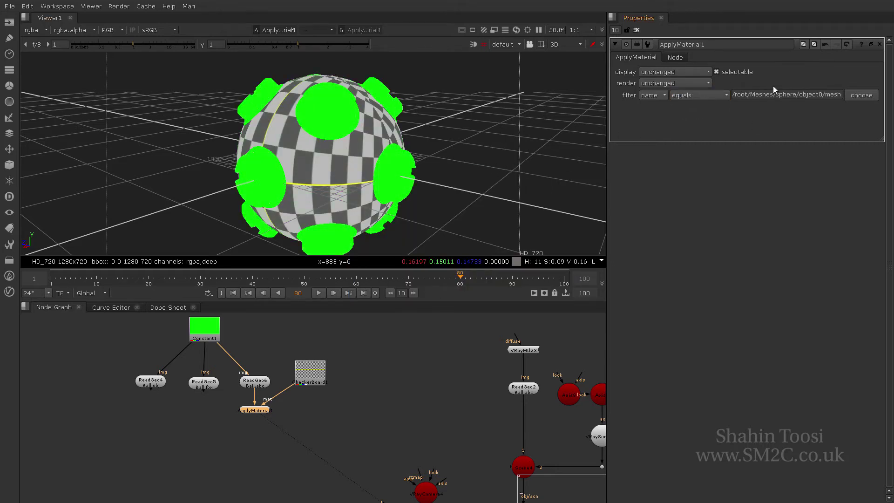
drag(755, 94, 843, 96)
key(Home)
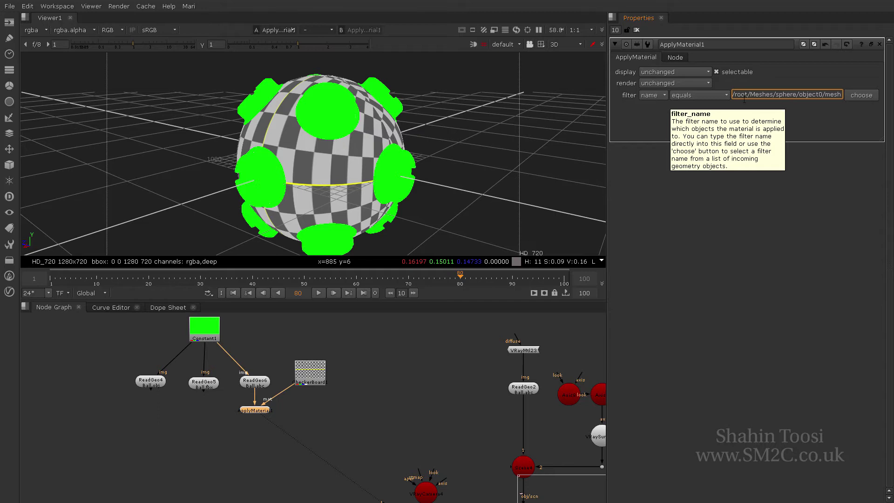
drag(99, 326, 358, 438)
click(367, 409)
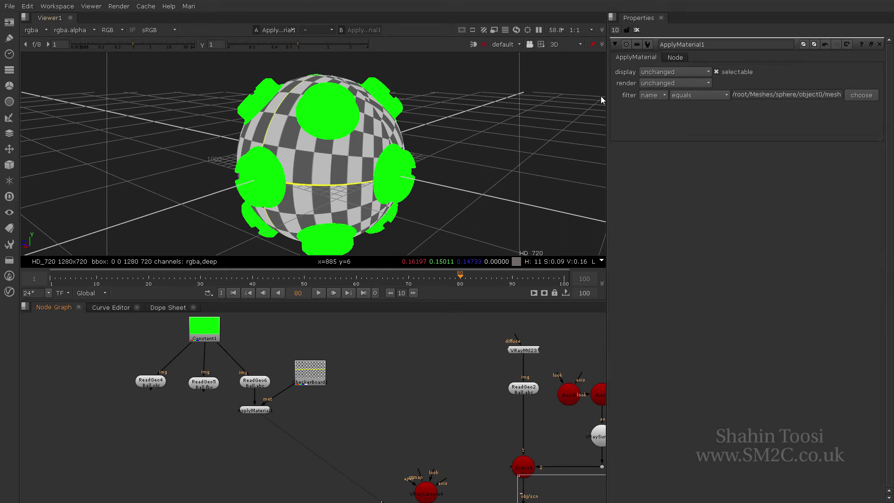
Set the filter to contains root/Meshes/sphere/, then open ReadGeo6's scenegraph.
click(714, 95)
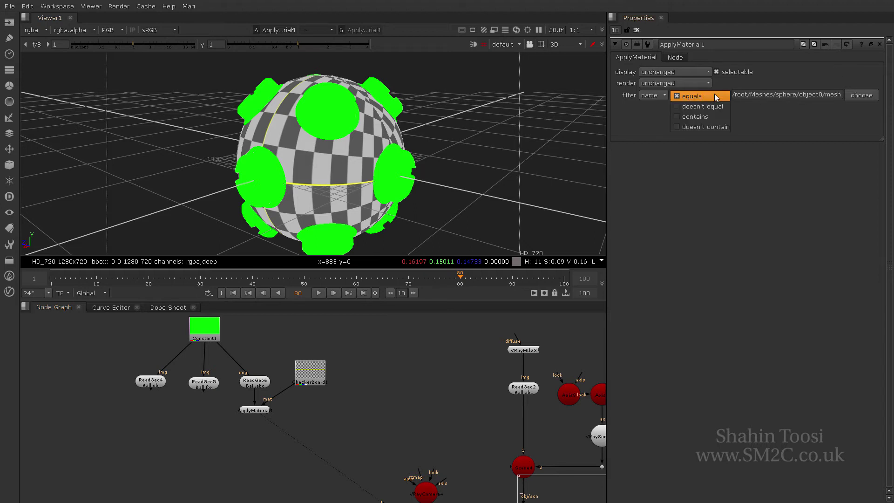
click(716, 116)
click(856, 95)
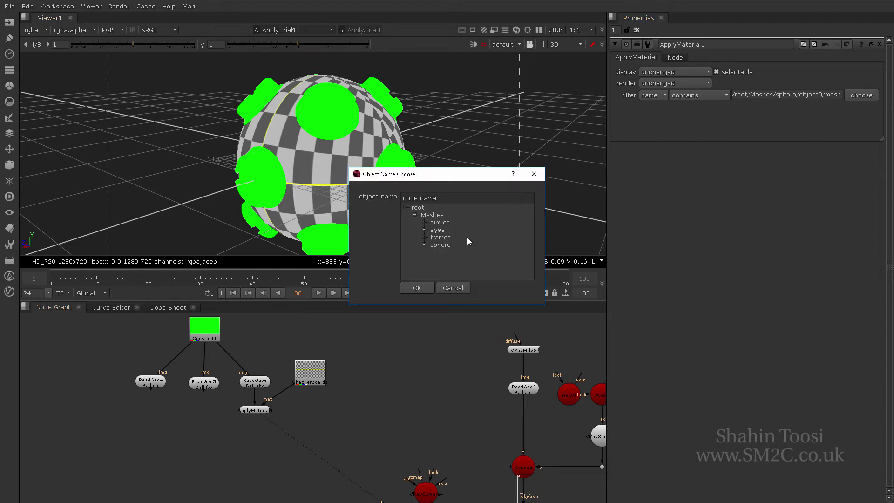
click(450, 245)
click(403, 292)
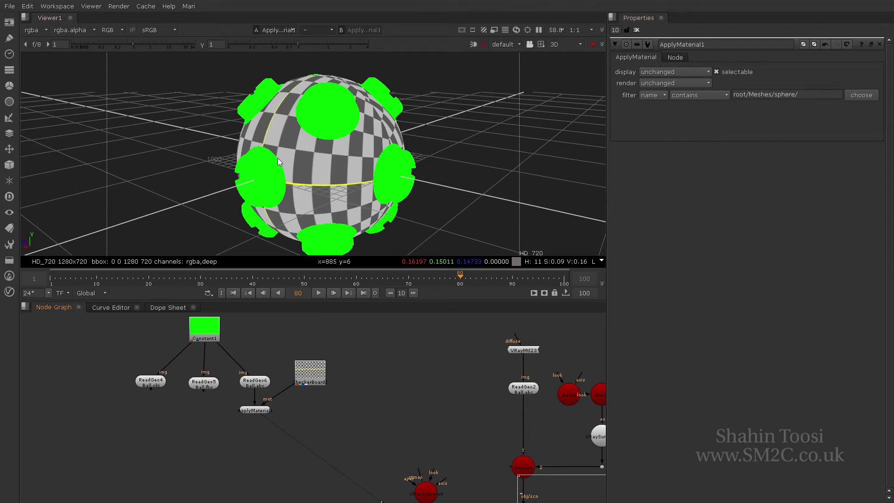
click(334, 161)
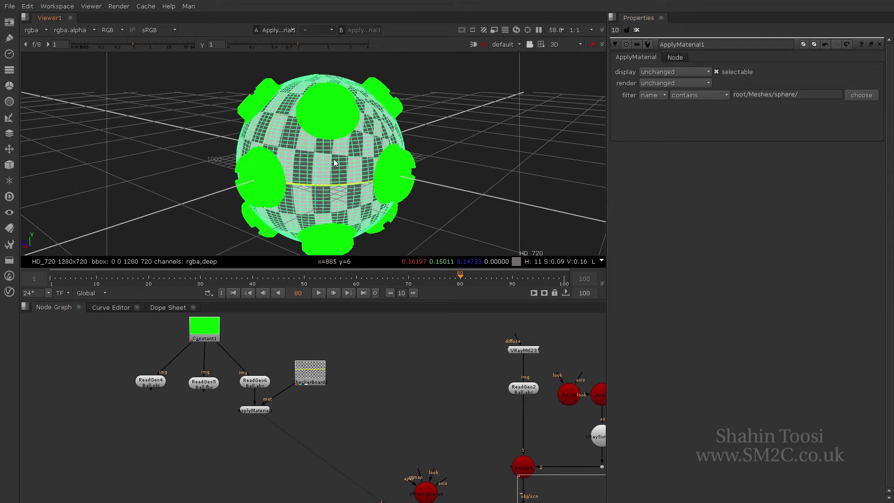
double_click(255, 384)
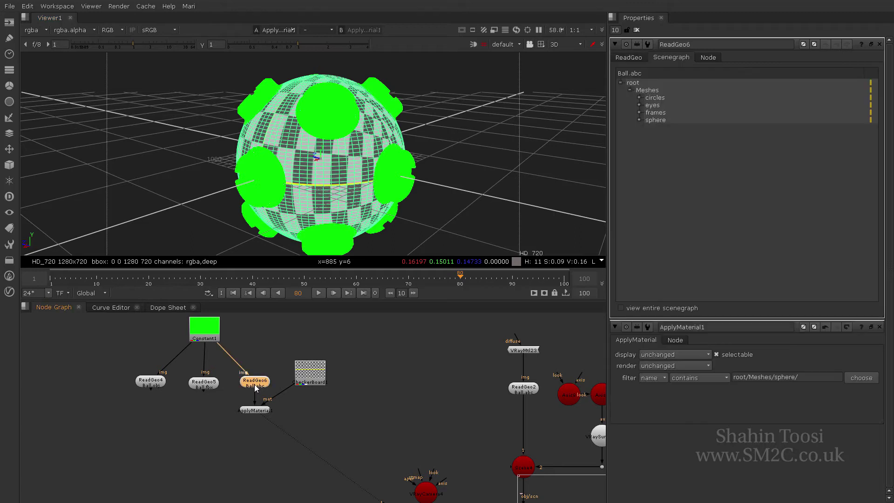
click(506, 98)
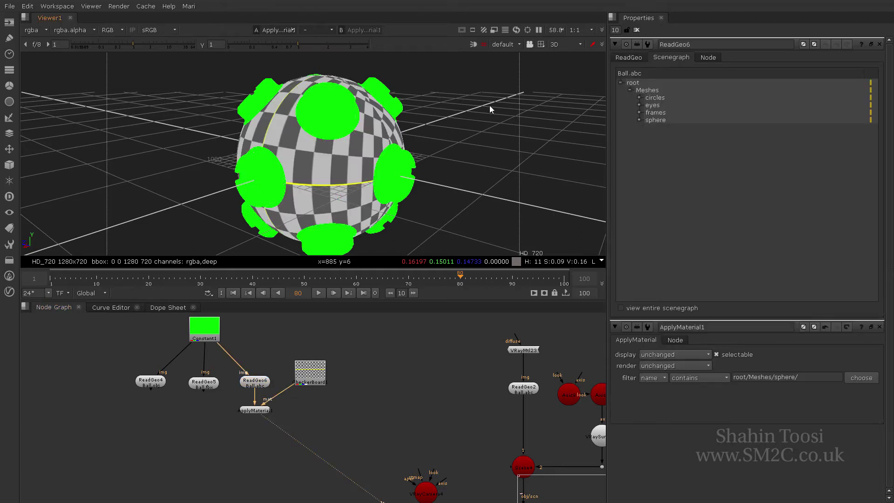
click(326, 152)
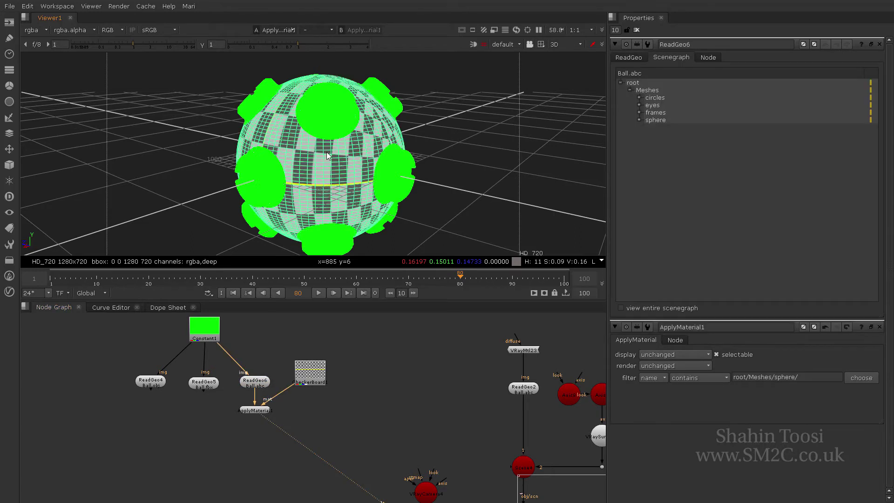
right_click(326, 152)
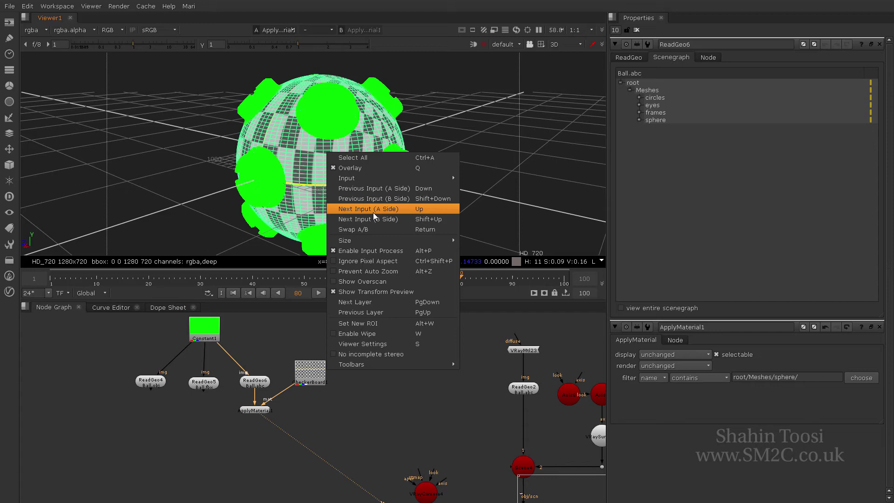
click(314, 118)
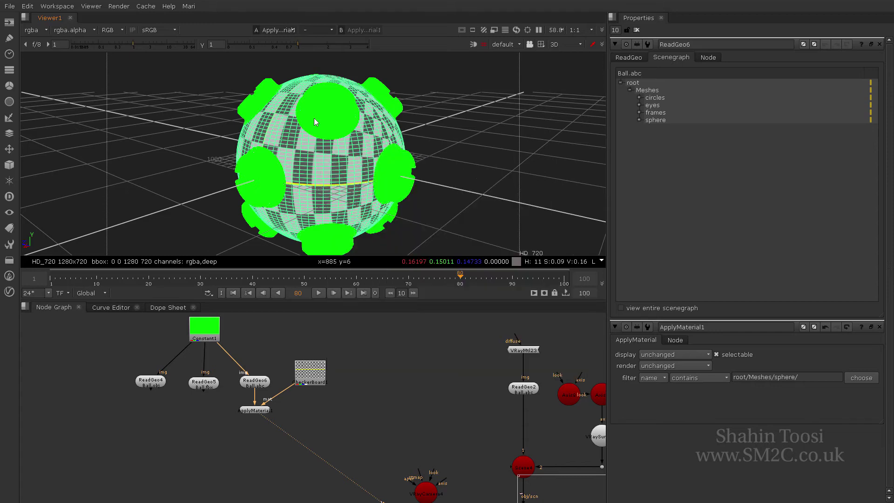
click(289, 127)
click(869, 398)
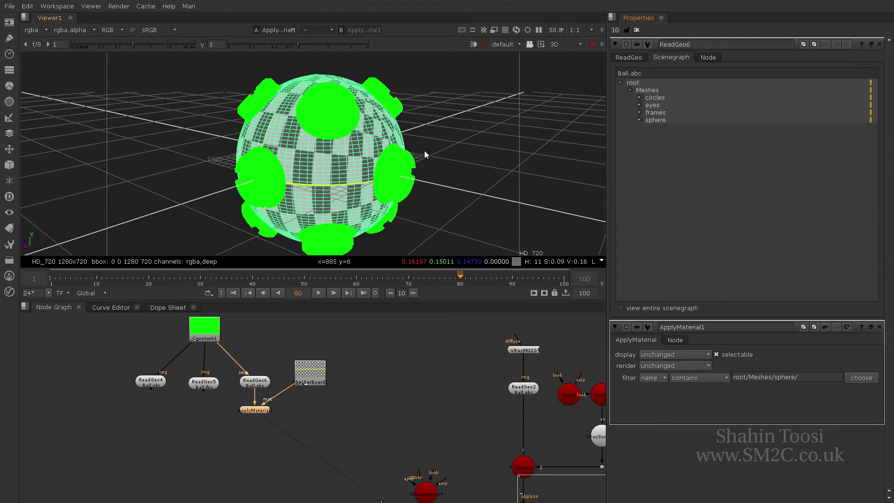
click(404, 157)
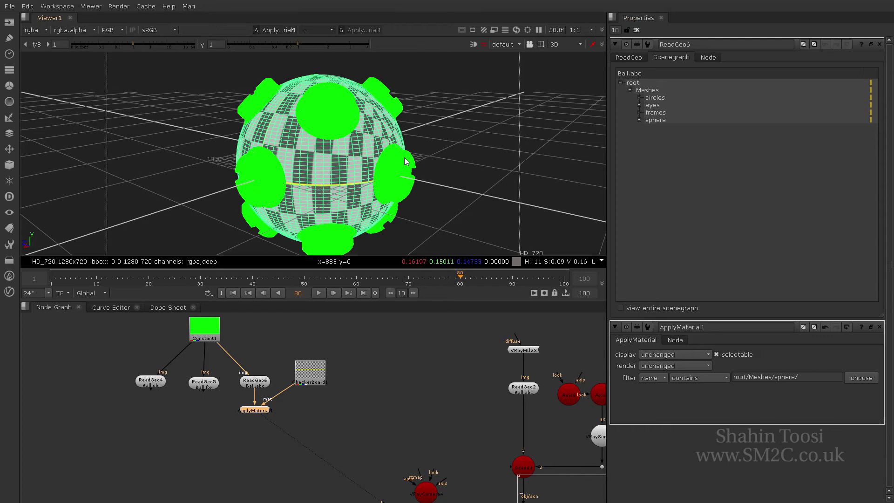
click(334, 141)
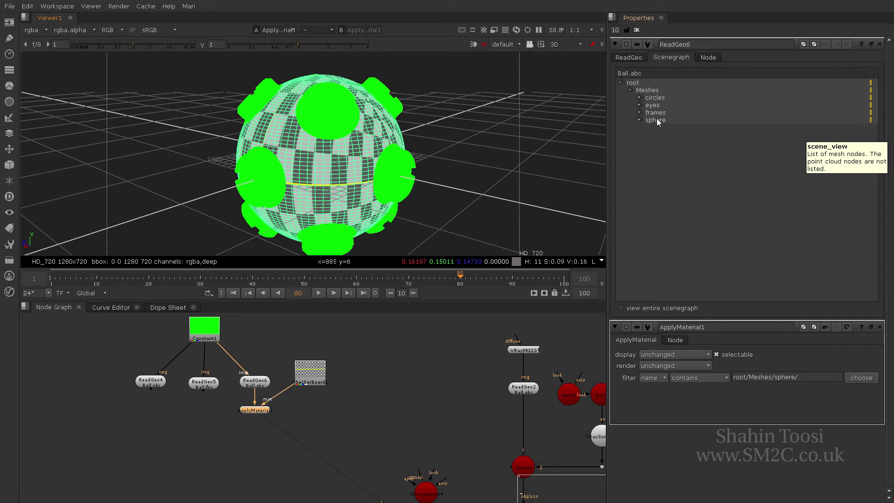
Replace ApplyMaterial1's filter path root/Meshes/sphere/ with just 'sphere' and deselect the node.
drag(656, 120, 803, 378)
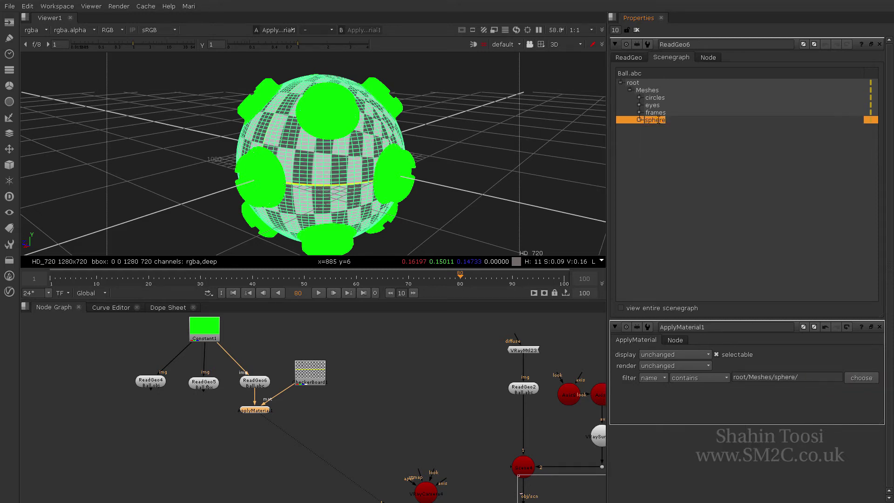
right_click(655, 120)
click(677, 154)
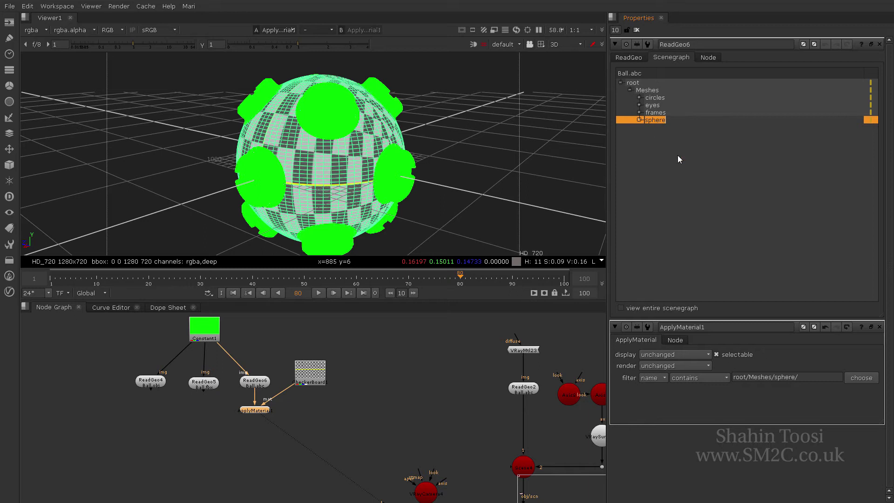
click(766, 377)
key(ctrl+a)
text(sphere)
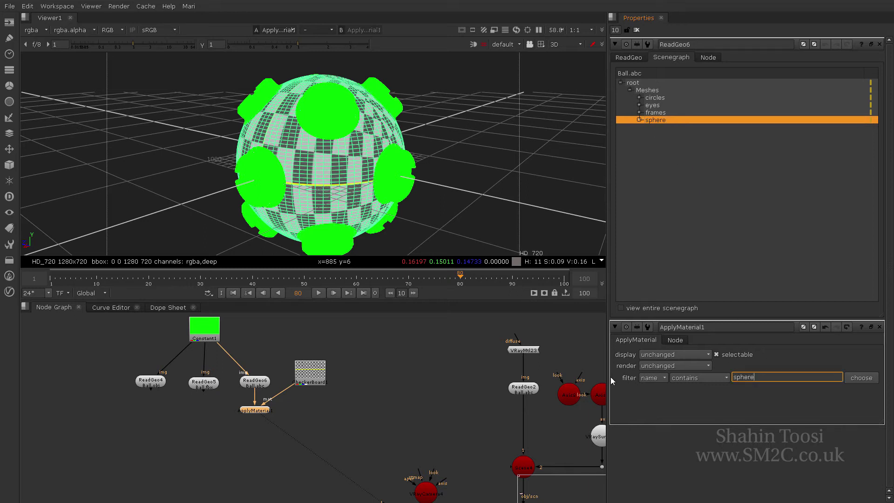
click(397, 390)
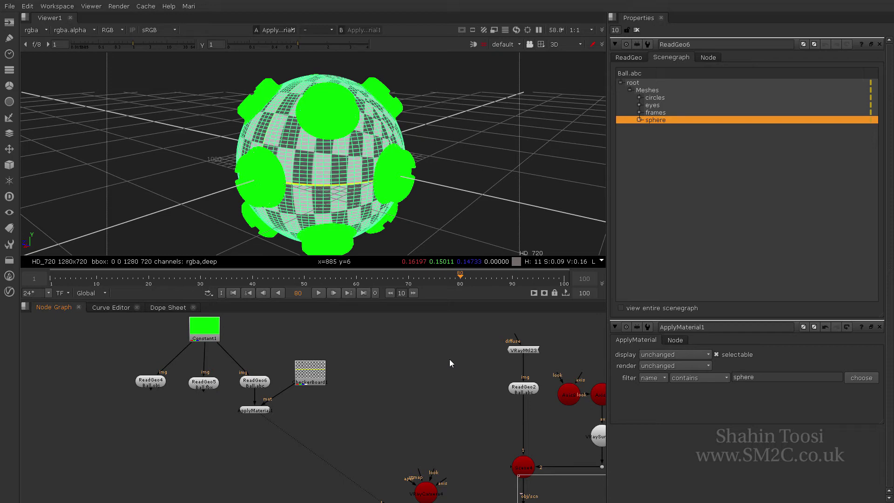
View the VRay render output and delete the six demo nodes on the left.
middle_drag(469, 428, 347, 333)
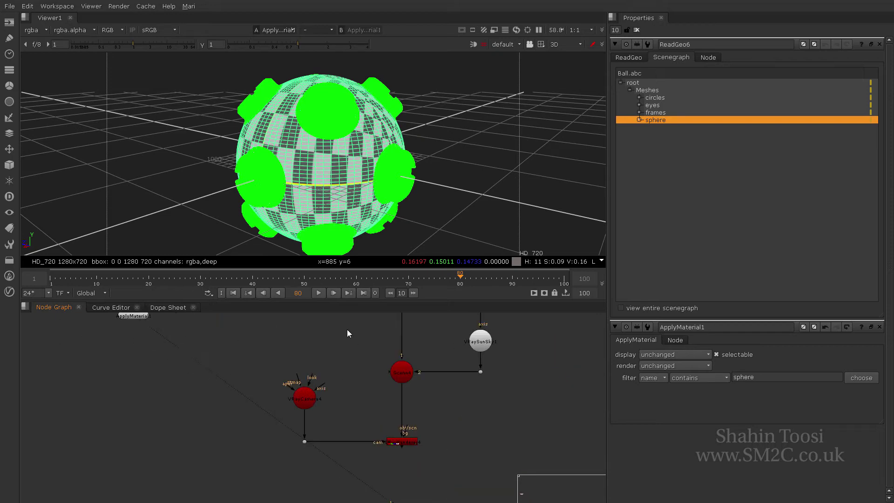
key(1)
scroll(190, 365, down, 2)
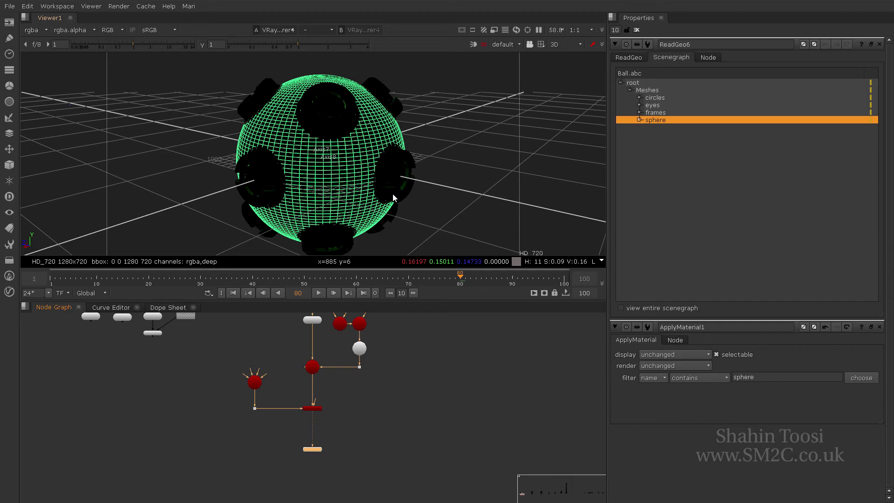
key(Tab)
middle_drag(175, 409, 230, 497)
drag(85, 338, 272, 465)
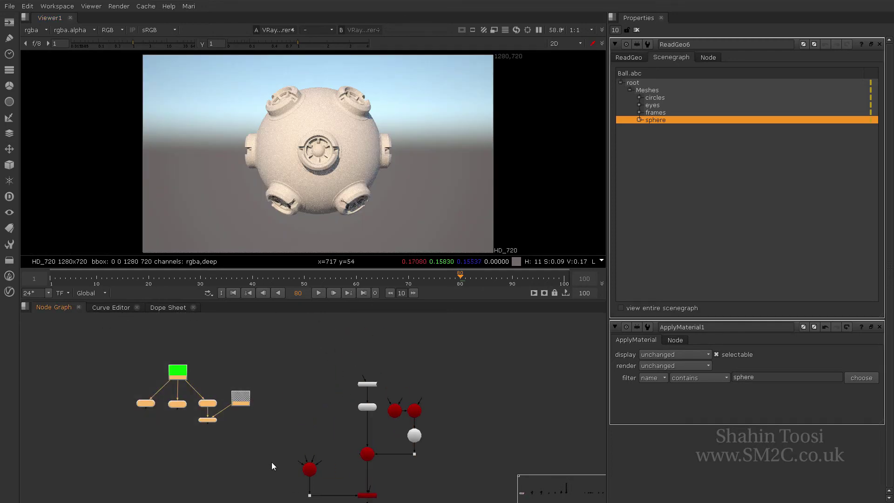
key(Delete)
middle_drag(331, 434, 281, 394)
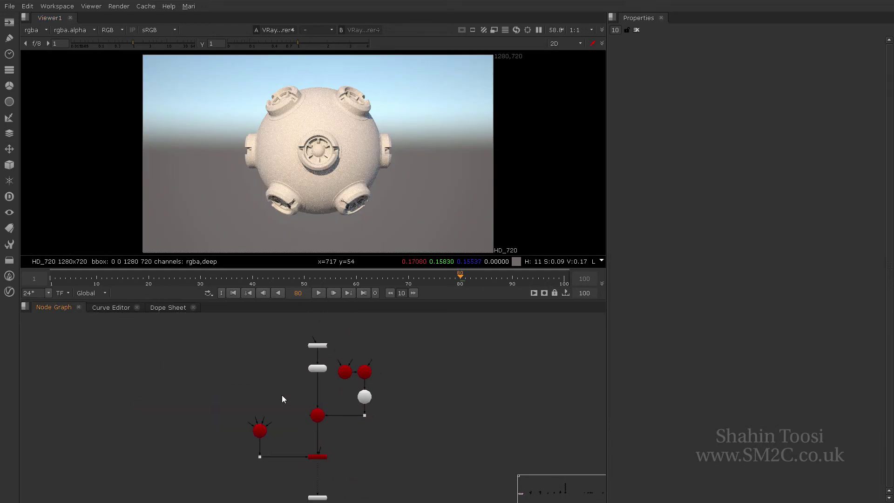
View and render the second VRay setup, VRayRenderer2.
scroll(292, 394, up, 2)
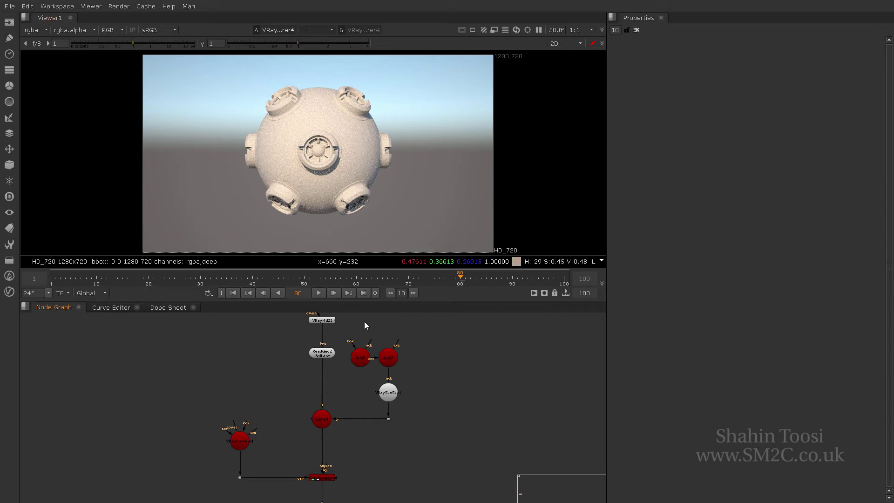
scroll(401, 354, down, 3)
scroll(343, 422, down, 2)
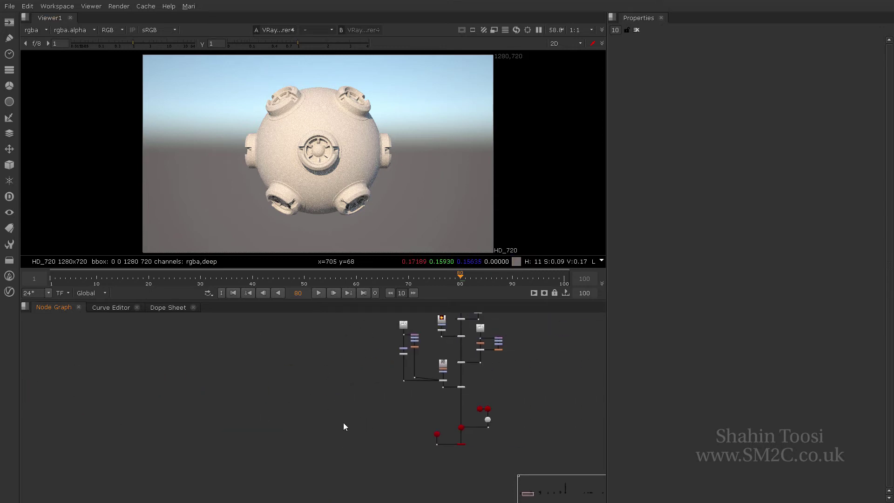
scroll(343, 423, up, 2)
drag(352, 460, 350, 461)
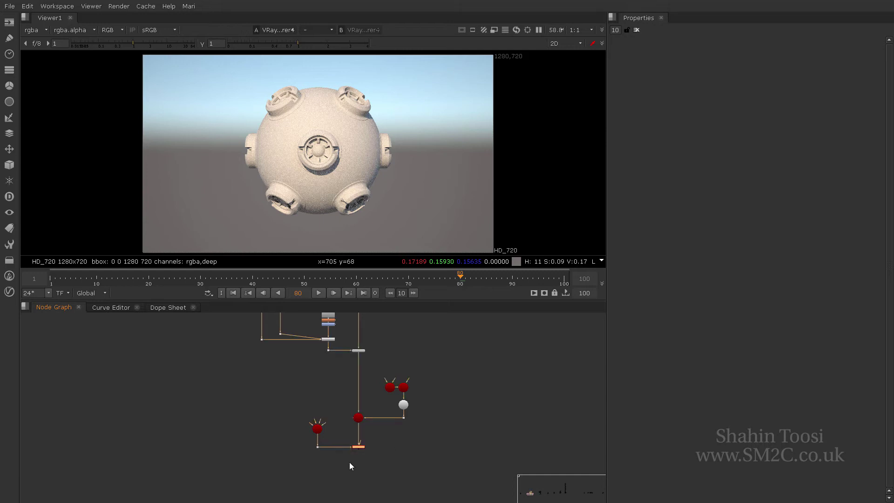
key(1)
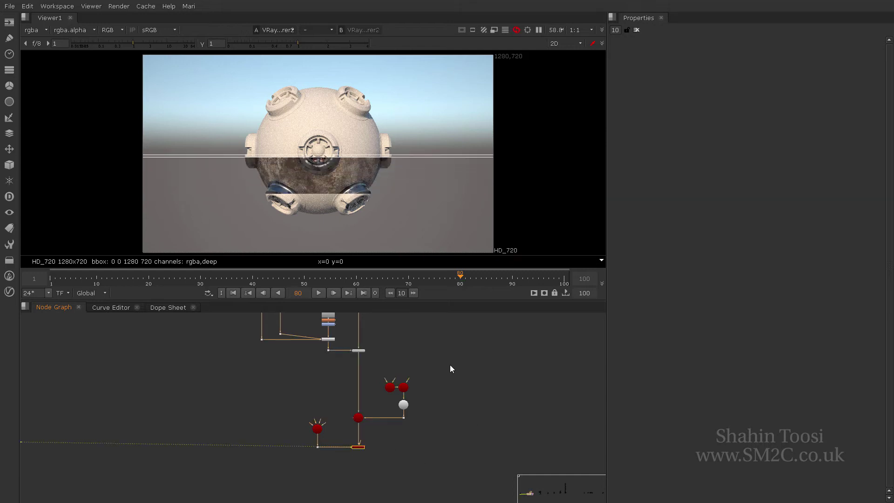
Inspect ApplyMaterial5's circles filter root/Meshes/circles/, then select the middle setup's render node.
middle_drag(425, 326, 422, 394)
scroll(400, 362, up, 3)
middle_drag(400, 361, 404, 448)
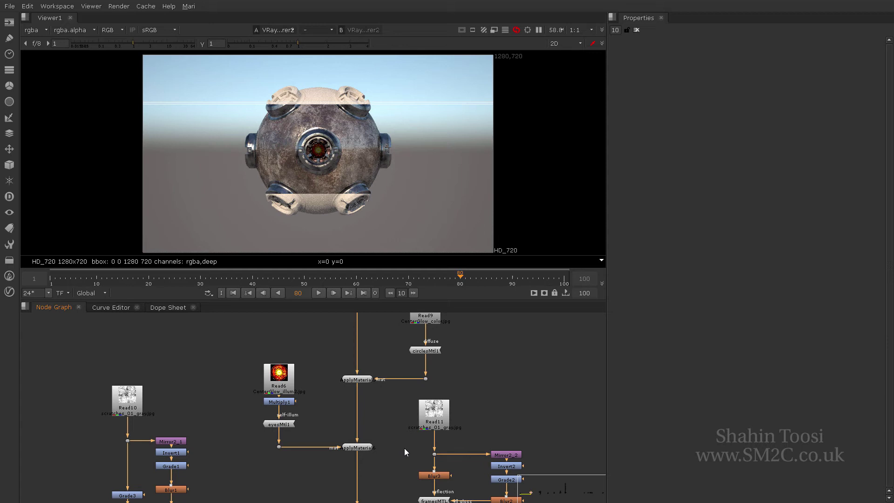
scroll(418, 395, up, 1)
double_click(360, 403)
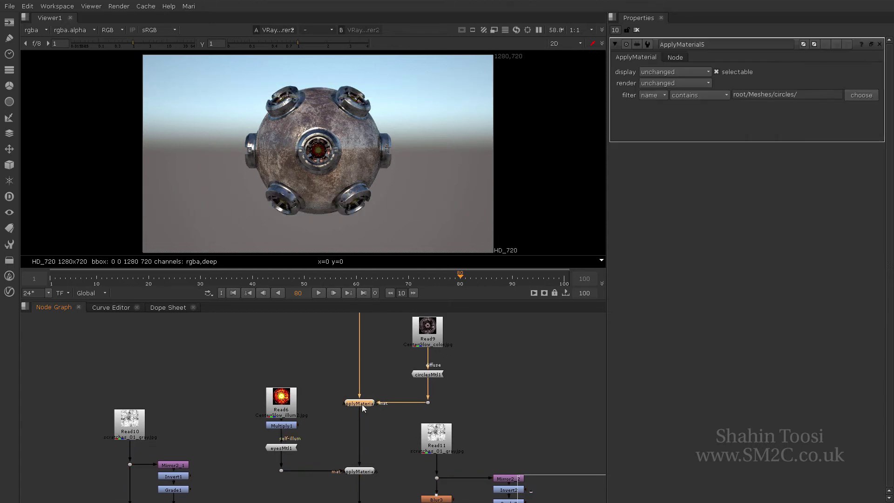
click(489, 381)
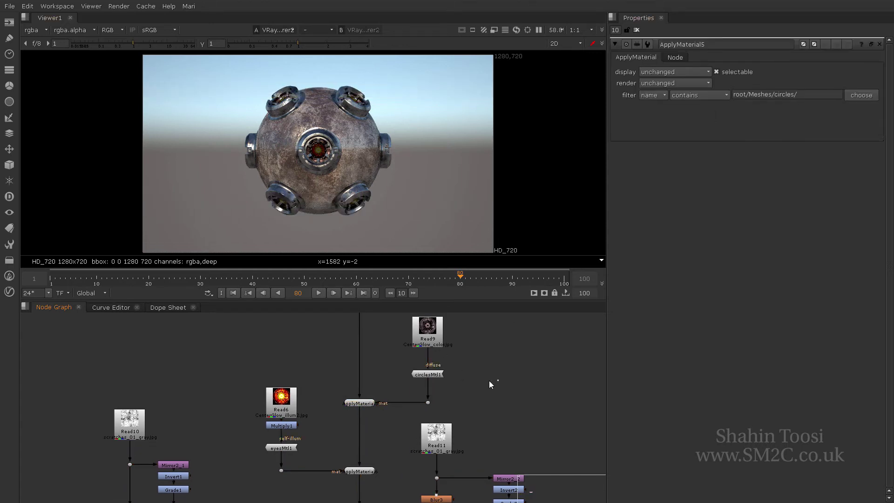
scroll(309, 440, down, 2)
scroll(299, 388, up, 2)
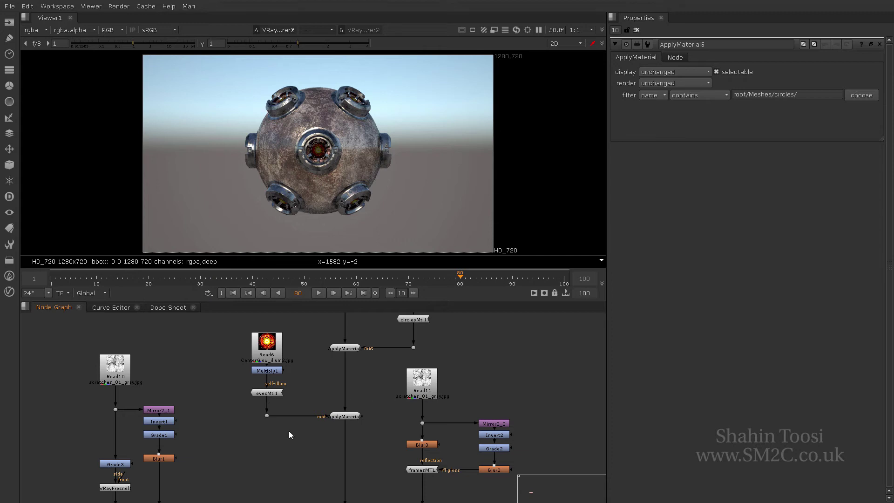
middle_drag(288, 431, 294, 334)
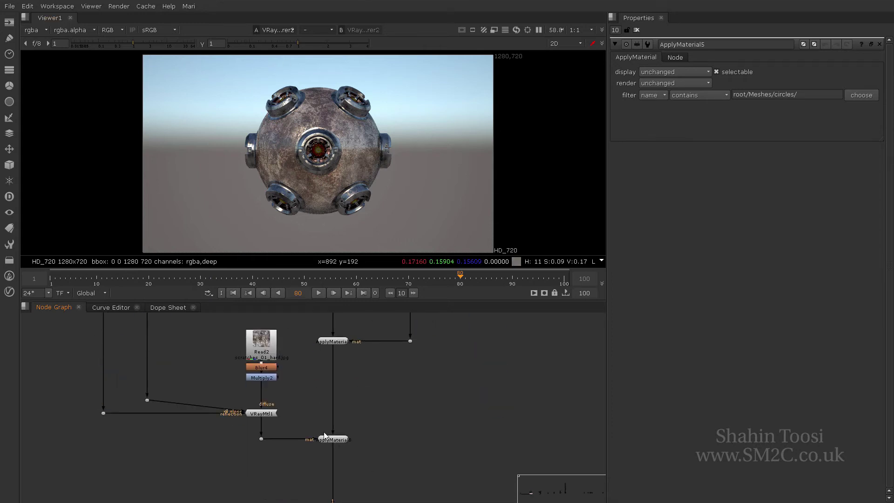
scroll(354, 465, down, 5)
scroll(350, 468, up, 5)
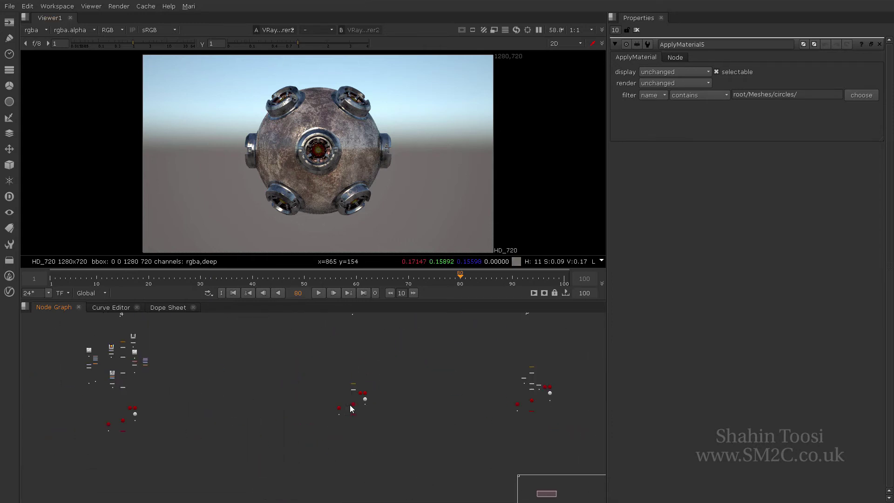
drag(403, 431, 353, 448)
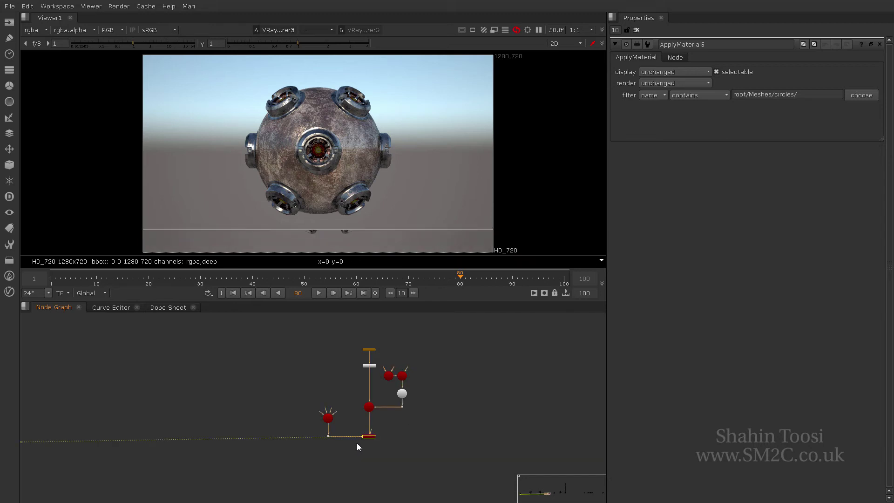
Deselect nodes and let VRayRenderer3 finish rendering the three textured balls.
click(358, 443)
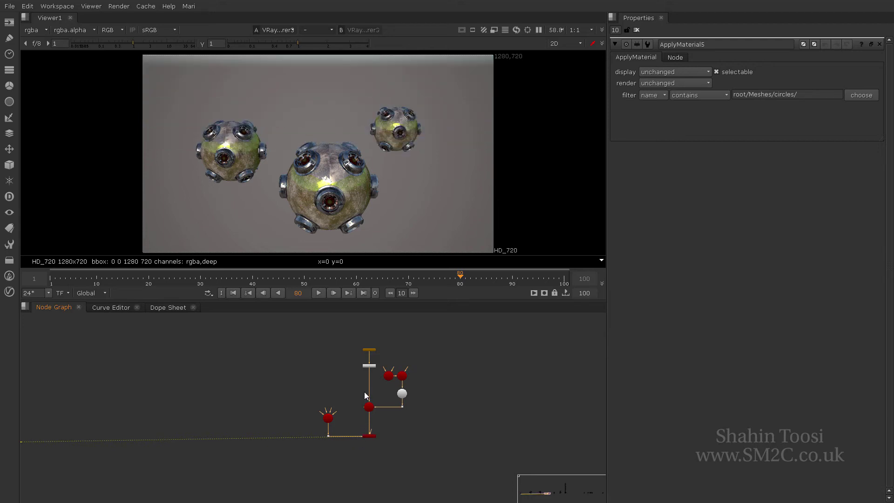
scroll(404, 352, up, 5)
scroll(289, 395, down, 10)
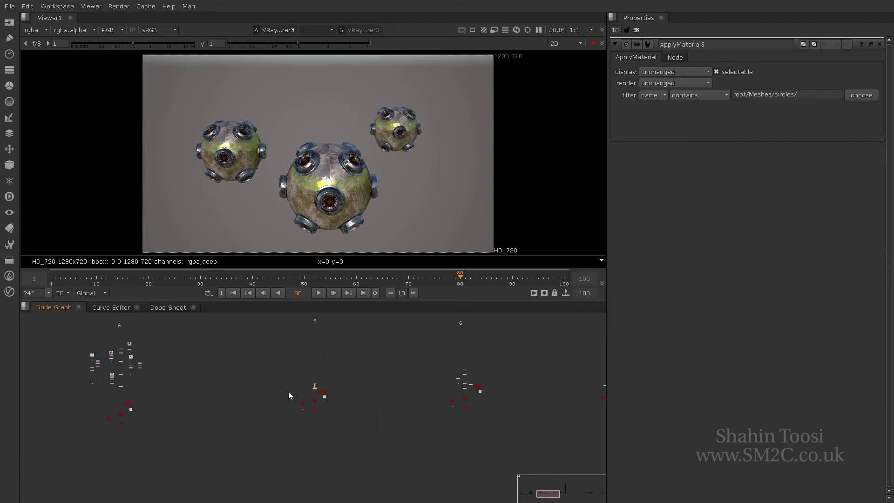
scroll(96, 364, up, 6)
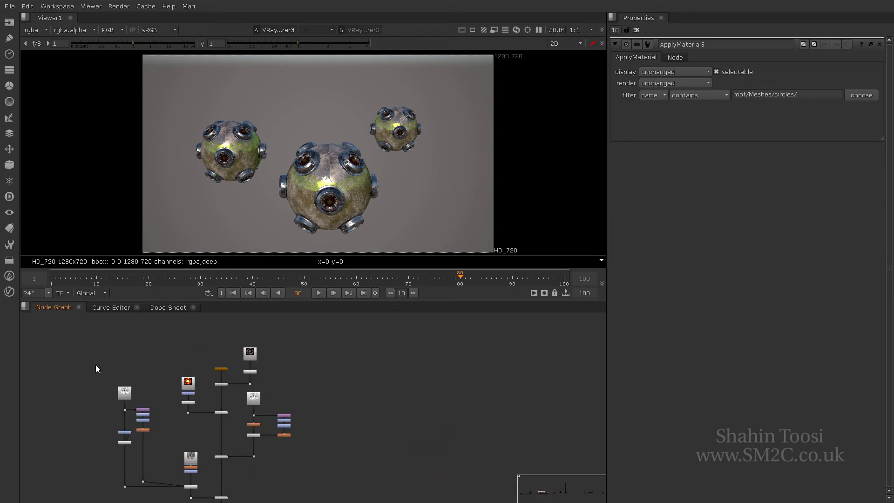
scroll(387, 383, down, 6)
scroll(354, 358, up, 6)
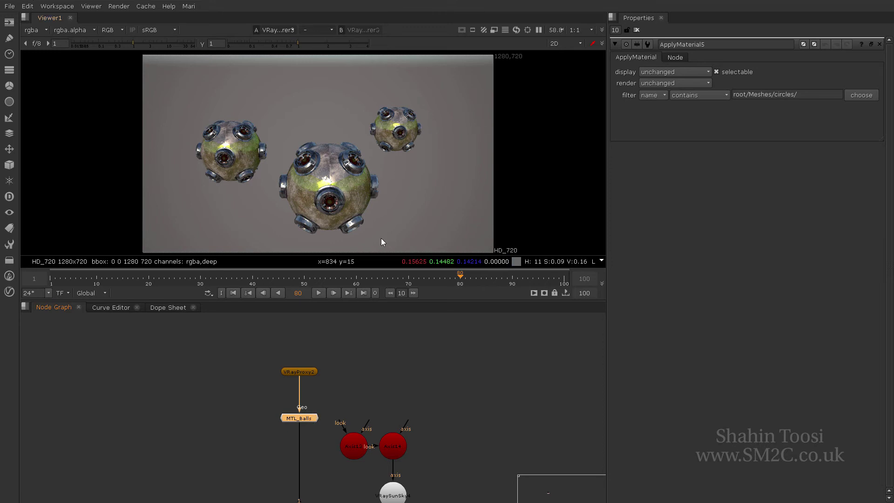
Inspect ApplyMaterial9's circles filter inside MTL_Balls, then clear Properties and close the group graph.
key(ctrl+Return)
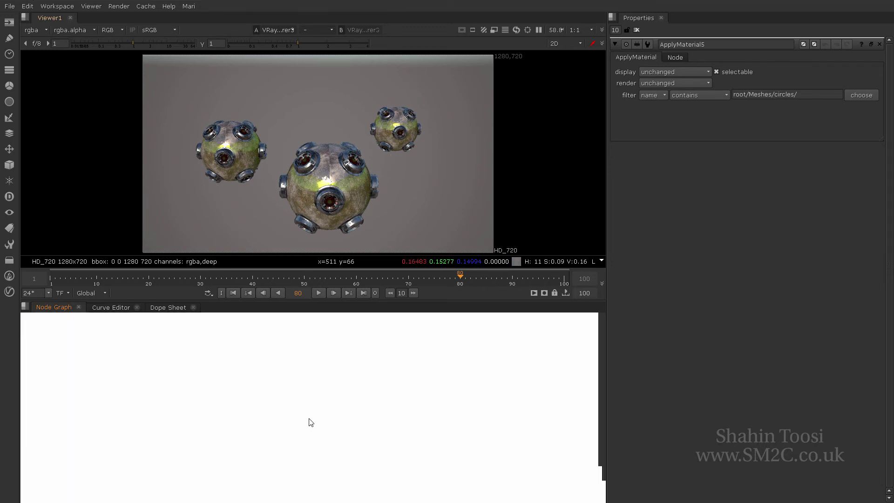
double_click(282, 374)
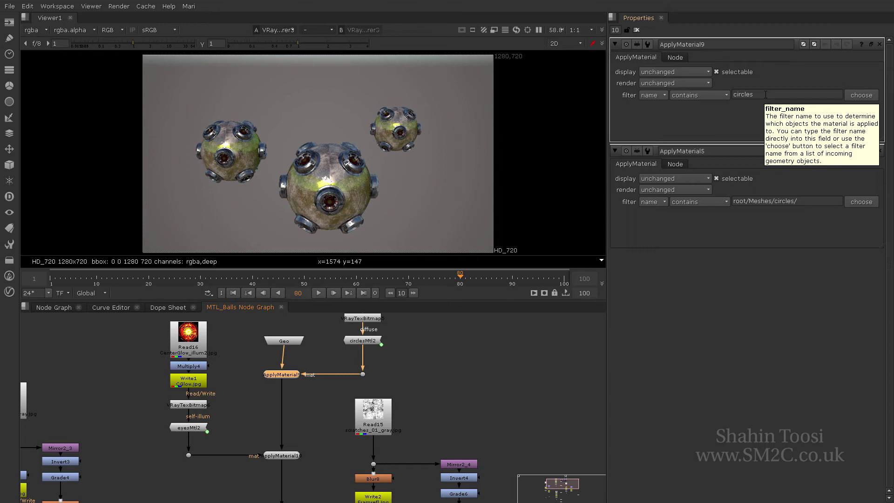
scroll(401, 342, down, 4)
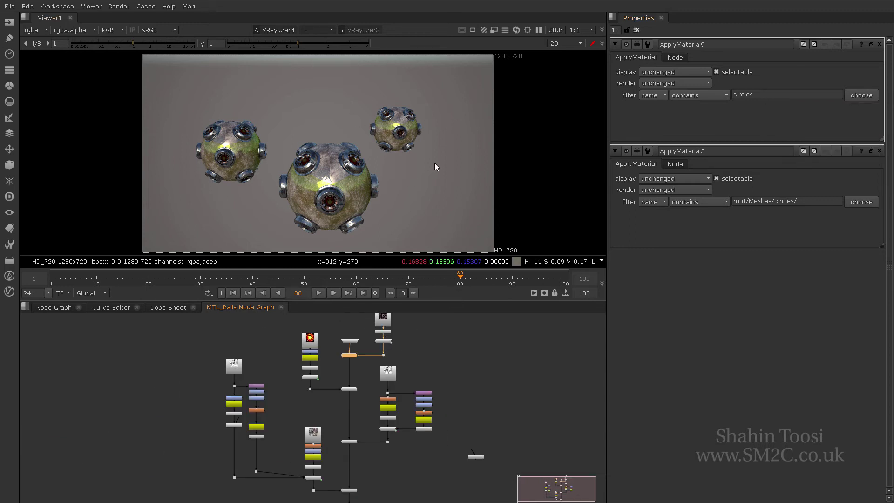
click(637, 30)
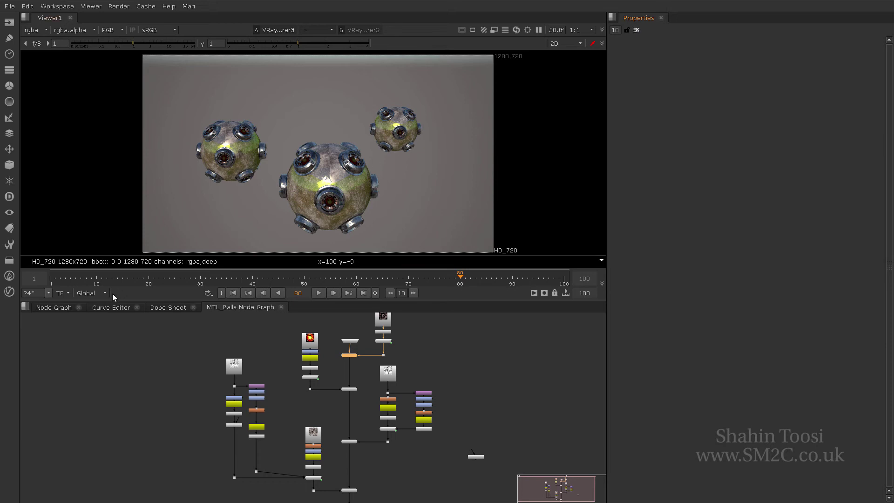
click(281, 307)
scroll(203, 362, down, 1)
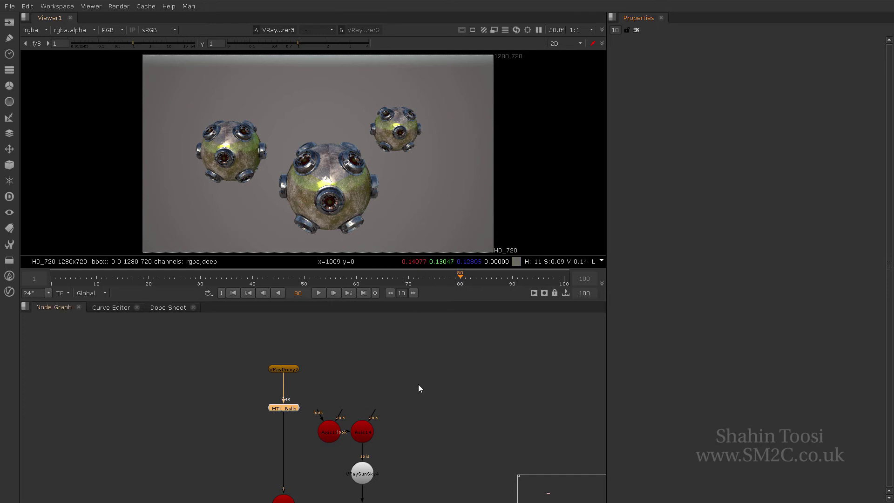
Add an ApplyMaterial node under MTL_Balls.
scroll(384, 350, up, 5)
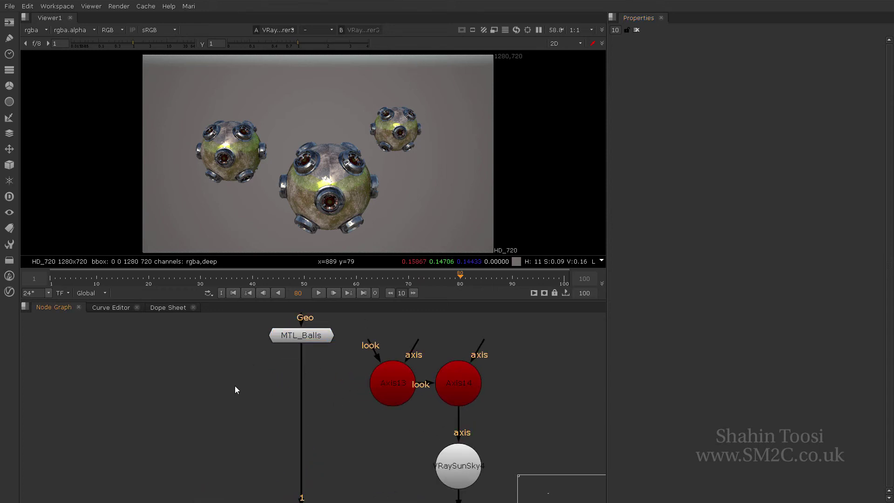
key(Tab)
text(app)
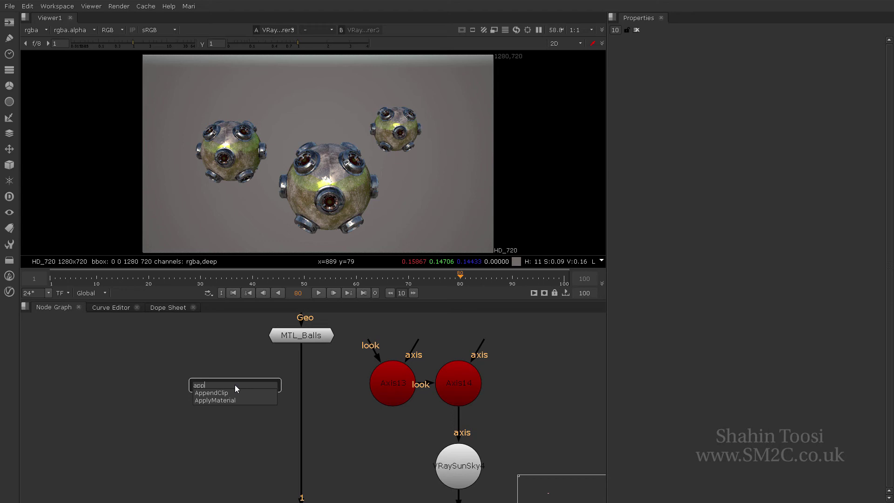
key(Return)
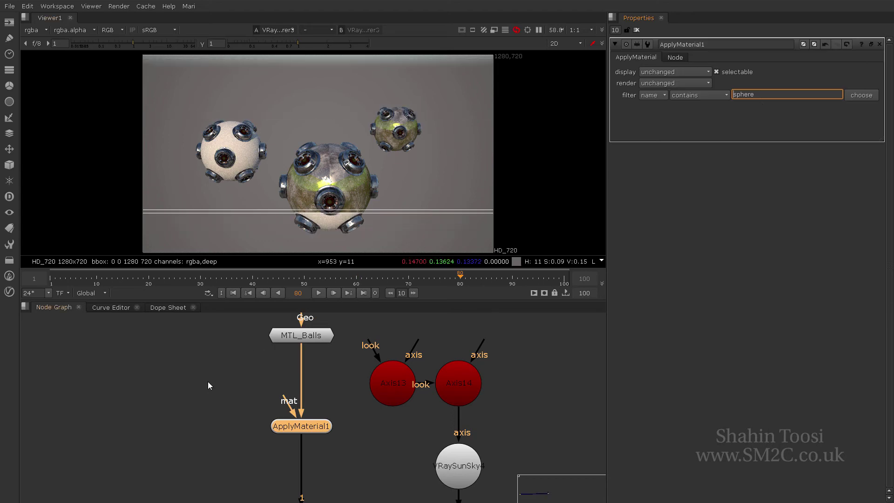
click(203, 379)
Create a VRayMtlSSS shader and set its Preset to Potato.
key(Tab)
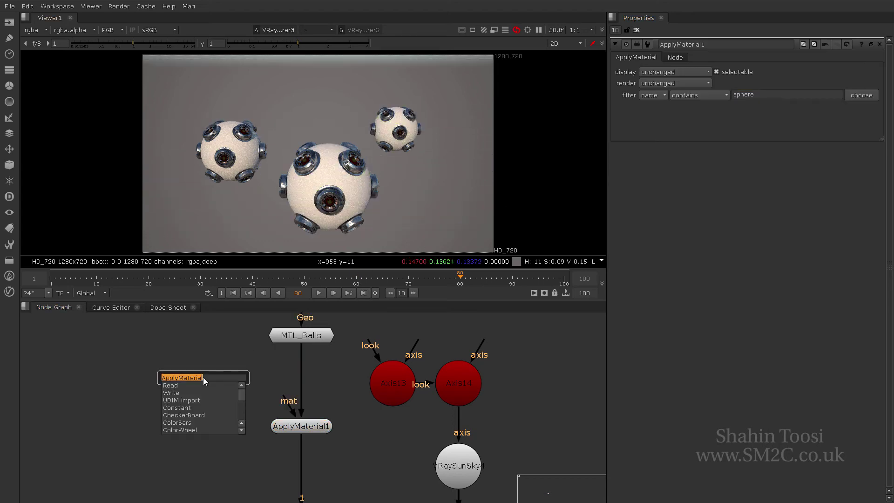
text(vrays)
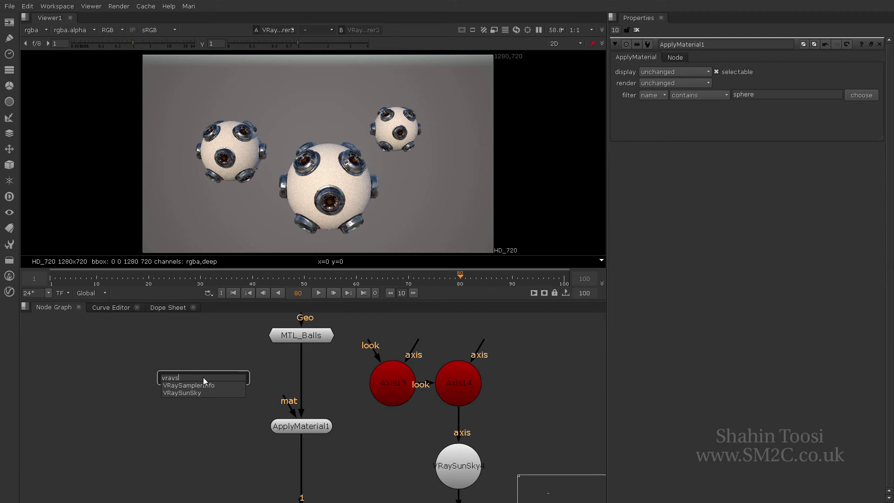
key(BackSpace)
text(mtl)
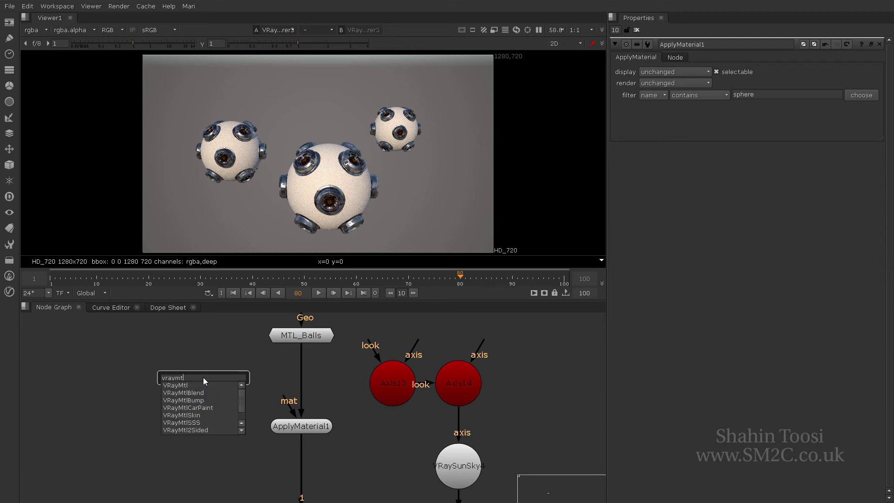
key(Down)
key(Down)
key(Down)
key(Down)
key(Down)
key(Down)
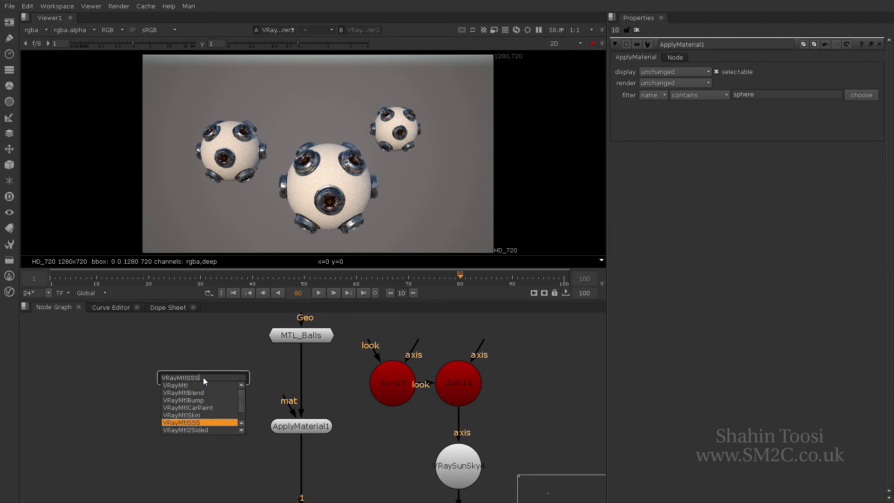
key(Return)
click(706, 102)
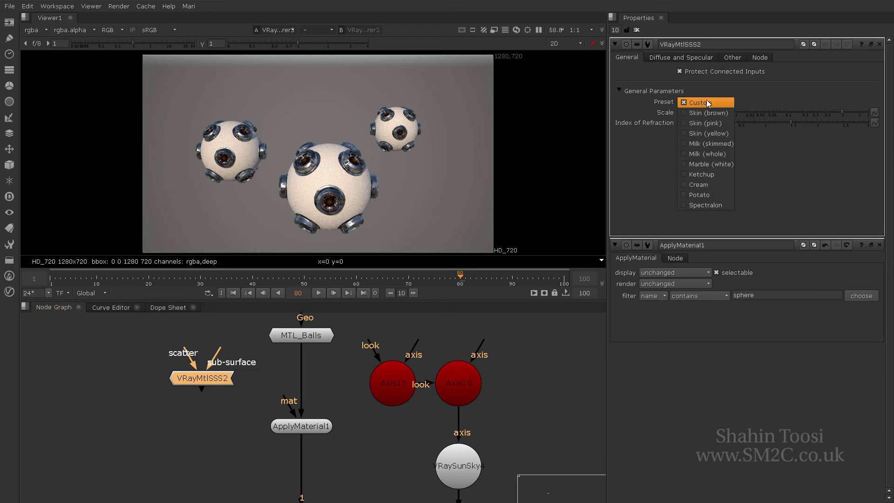
click(699, 194)
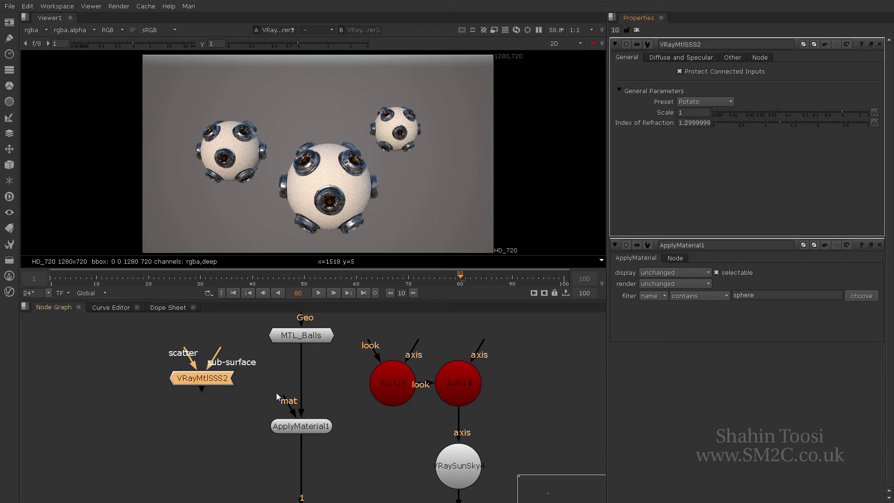
Connect VRayMtlSSS2 to ApplyMaterial1's mat input and set the filter to sphere1.
drag(278, 397, 228, 379)
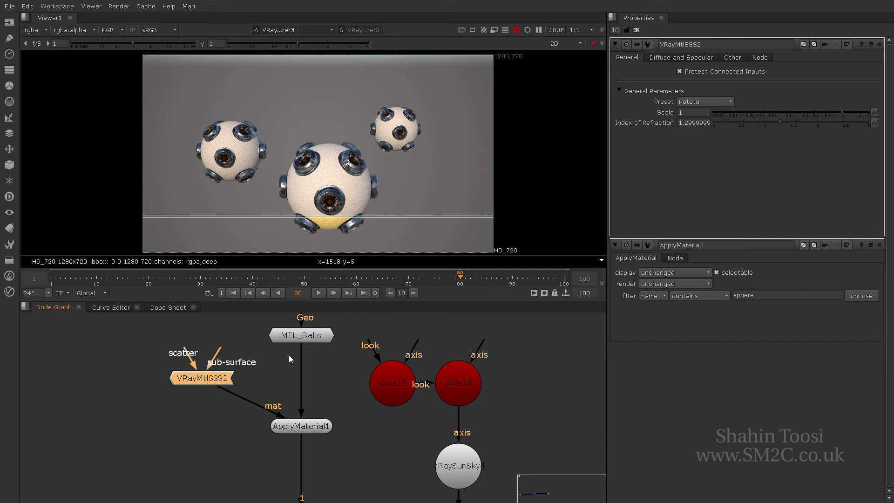
click(309, 427)
click(764, 93)
text(1)
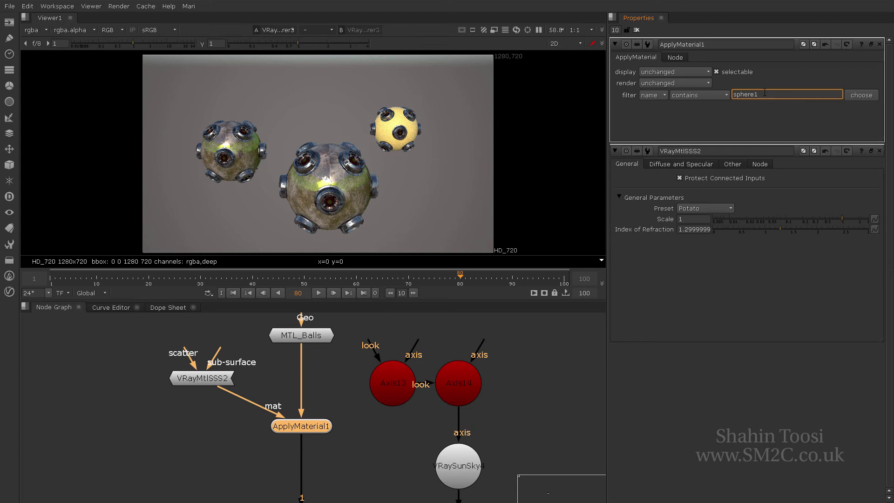
drag(306, 426, 308, 422)
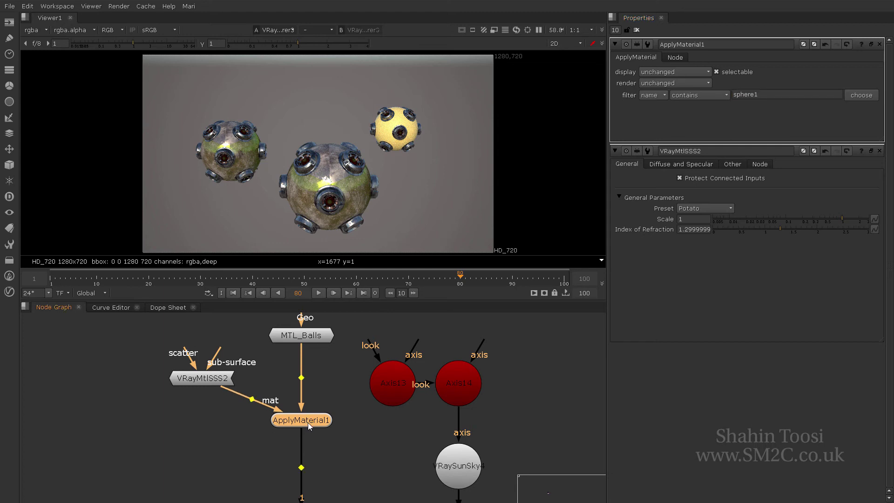
Duplicate ApplyMaterial1 as ApplyMaterial2 and set its name filter to sphere2.
key(ctrl+c)
key(ctrl+v)
double_click(317, 457)
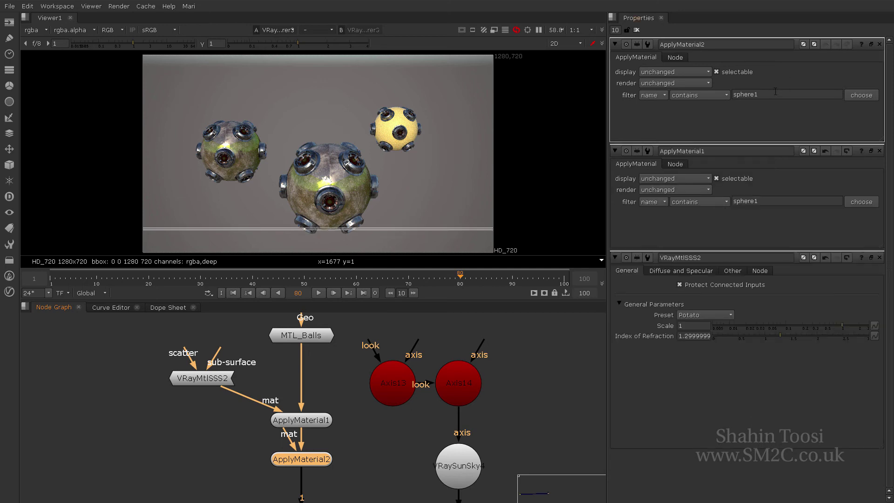
click(754, 95)
text(2)
key(Return)
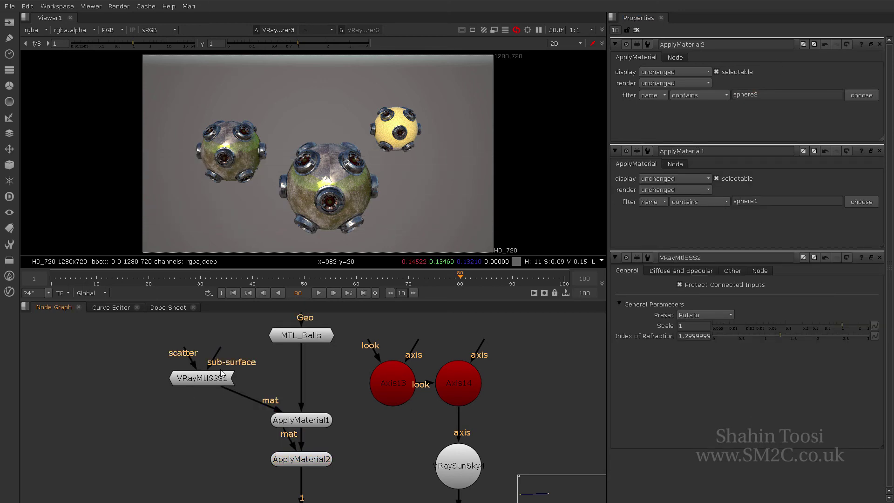
Create a VRayMtlCarPaint shader feeding ApplyMaterial2's mat input, then clear Properties and frame the graph.
drag(208, 377, 229, 360)
click(151, 395)
key(Tab)
text(vray)
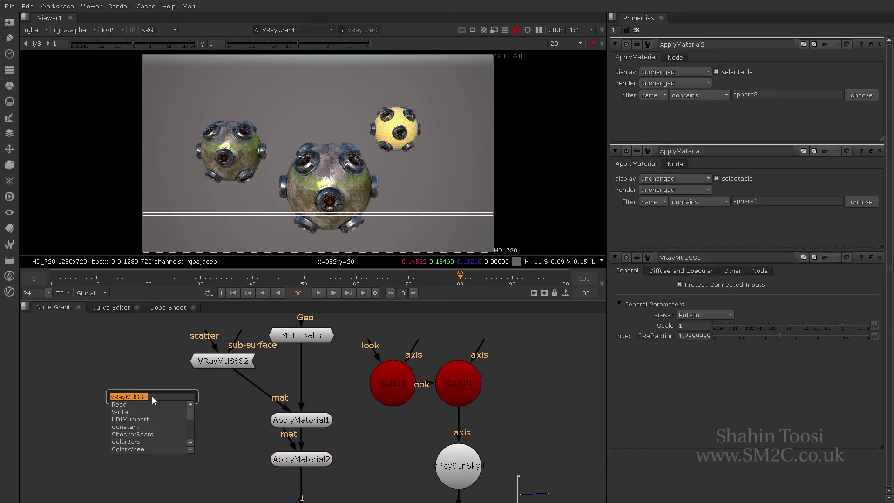
key(Return)
drag(170, 404, 338, 451)
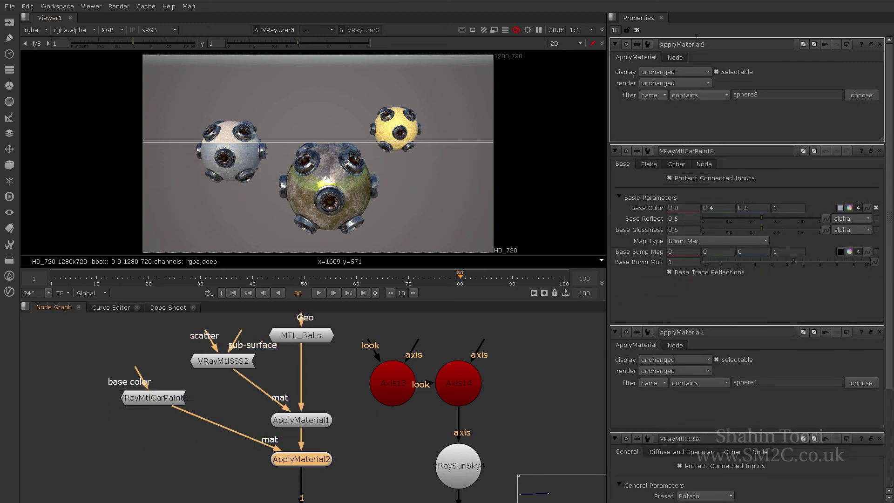
click(637, 30)
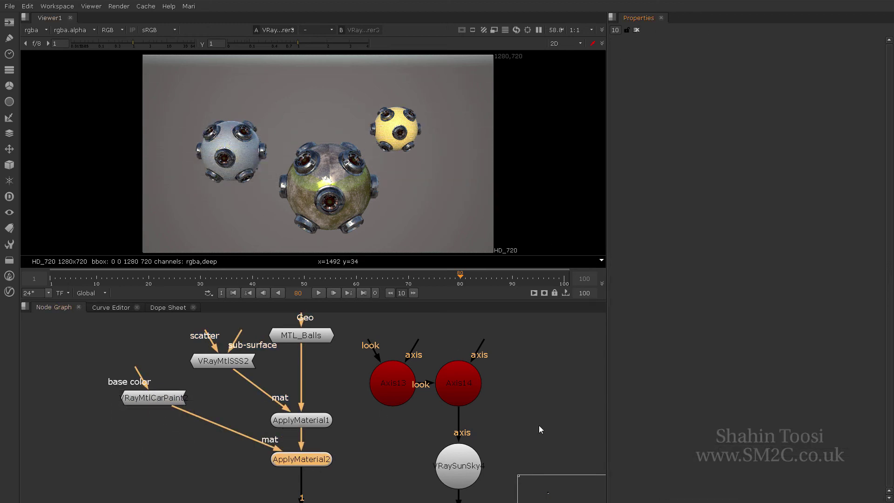
key(f)
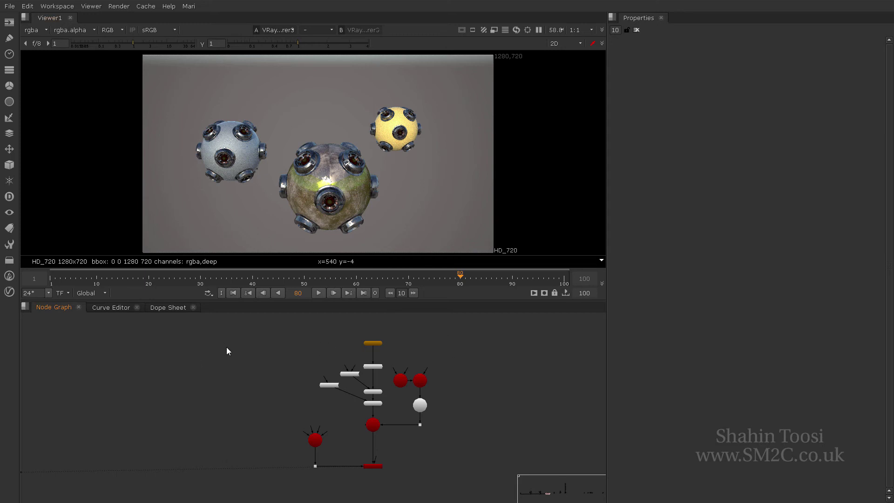
Locate circlesMtl3 and open ApplyMaterial11's properties, showing its circles name filter.
scroll(233, 350, down, 3)
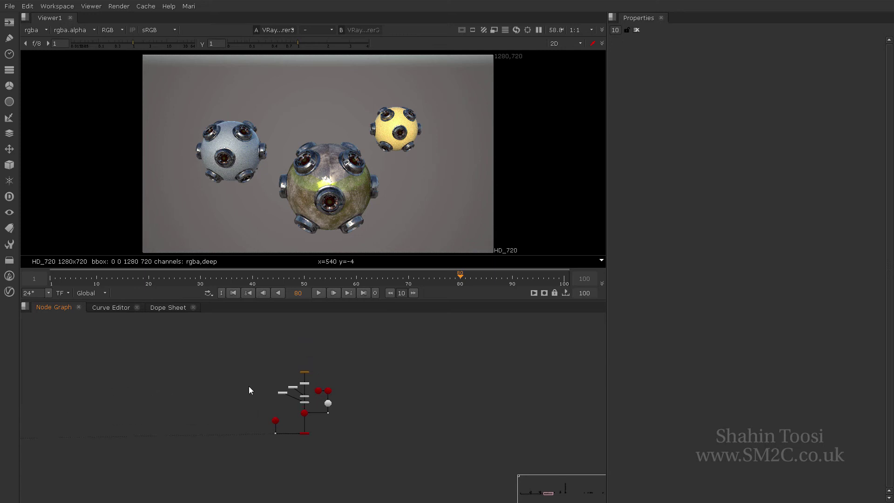
scroll(304, 394, up, 3)
scroll(303, 395, down, 7)
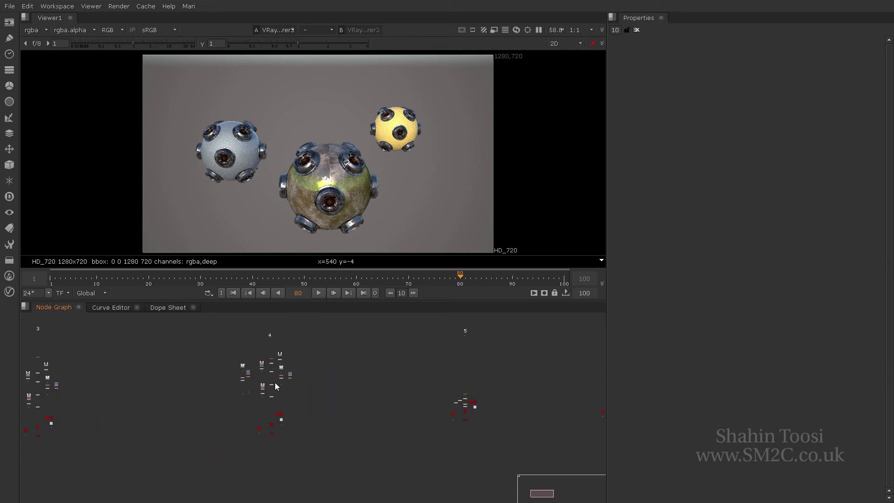
scroll(261, 380, up, 5)
scroll(335, 377, up, 3)
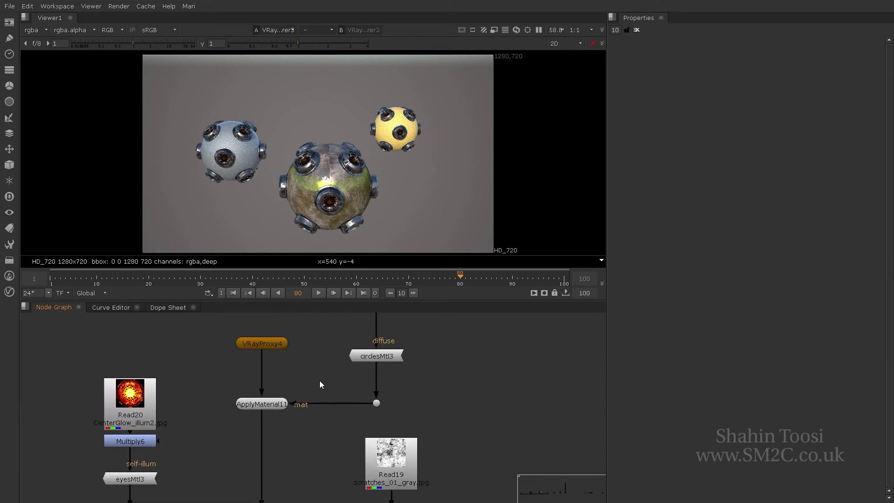
click(379, 373)
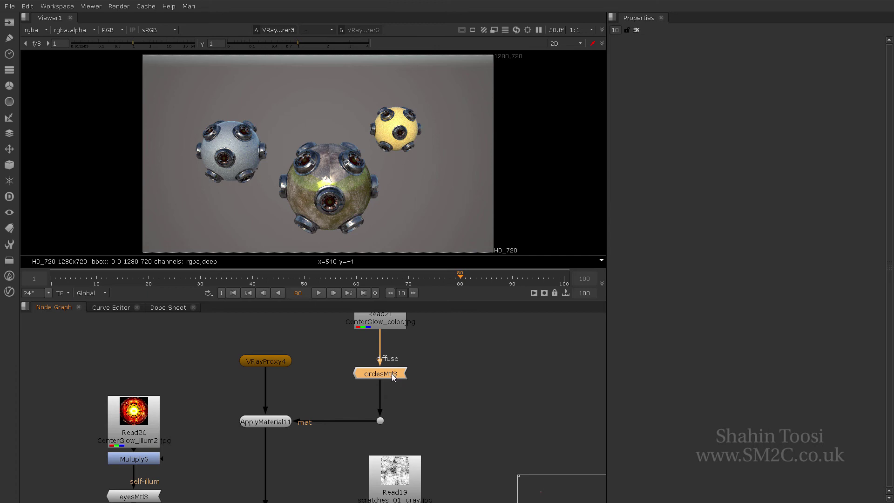
double_click(276, 422)
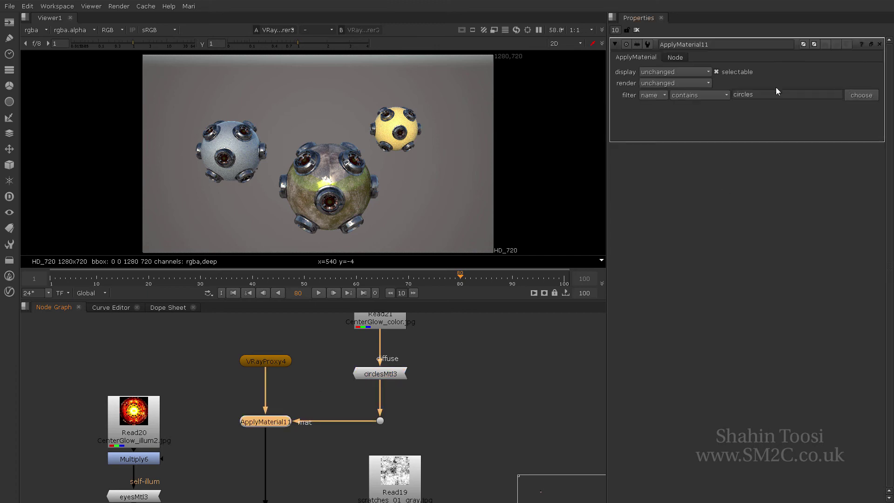
click(437, 364)
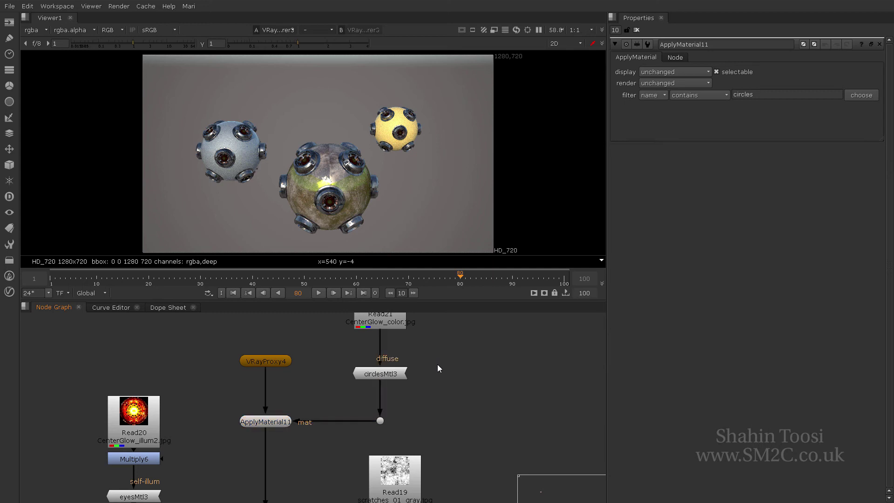
Copy the 'circles' filter text and select all nodes whose names contain 'circles'.
key(slash)
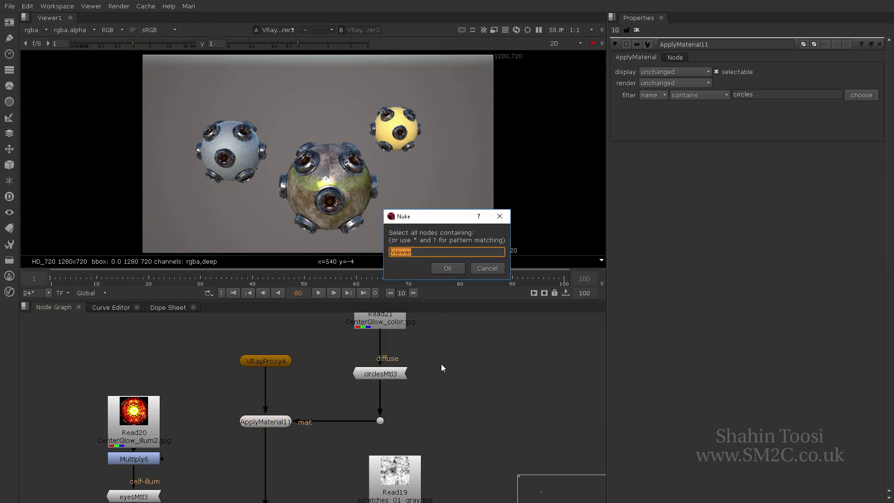
key(Escape)
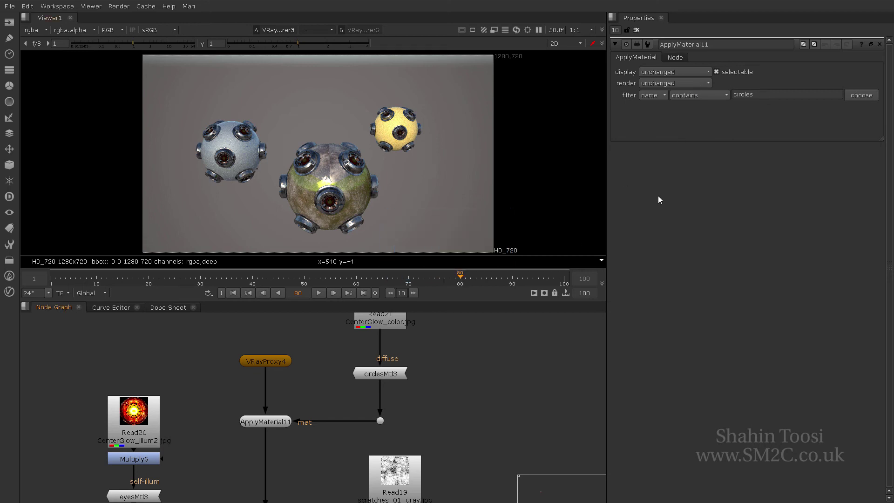
double_click(743, 95)
key(ctrl+c)
click(463, 350)
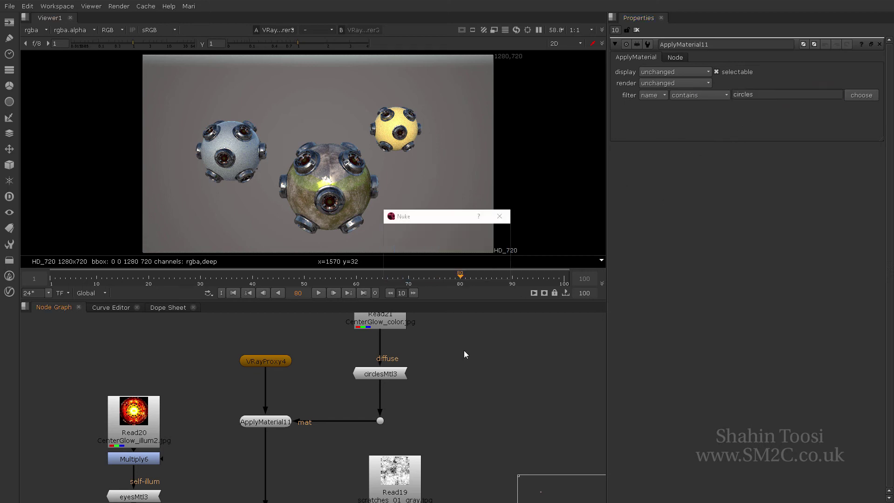
key(slash)
key(ctrl+v)
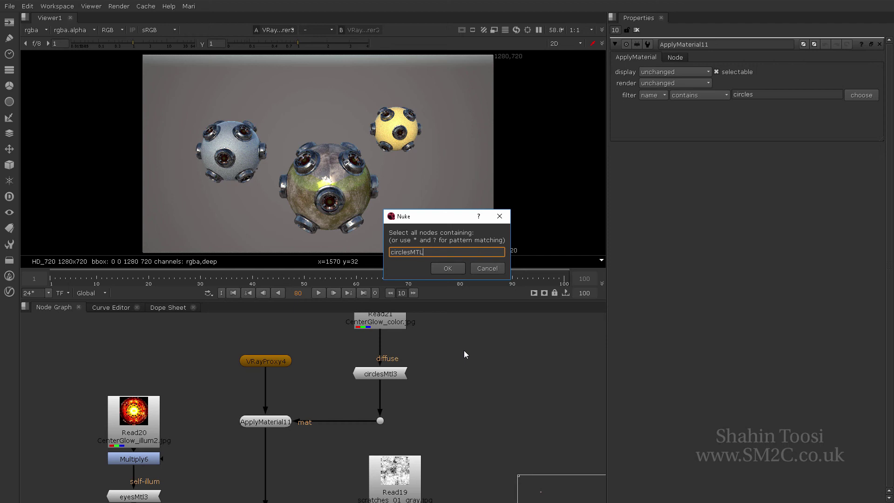
key(Return)
Bring the Read21 texture feeding circlesMtl3 into view and select it.
scroll(464, 350, down, 5)
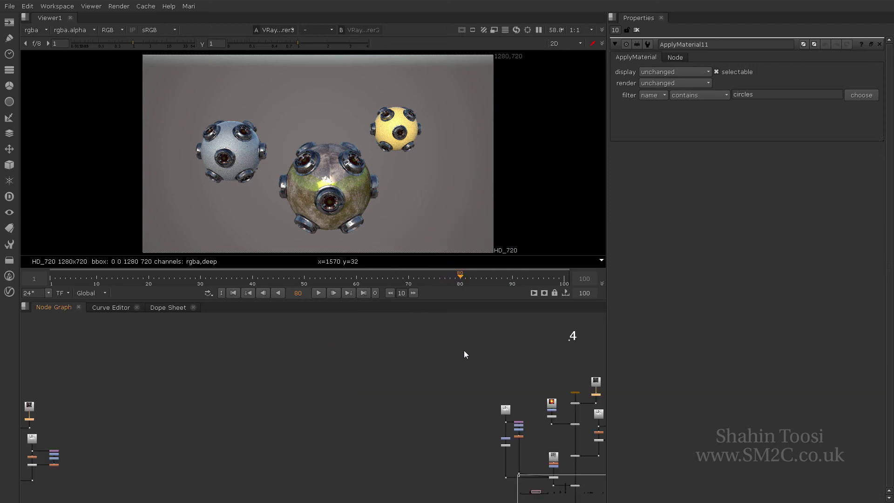
middle_drag(481, 357, 317, 362)
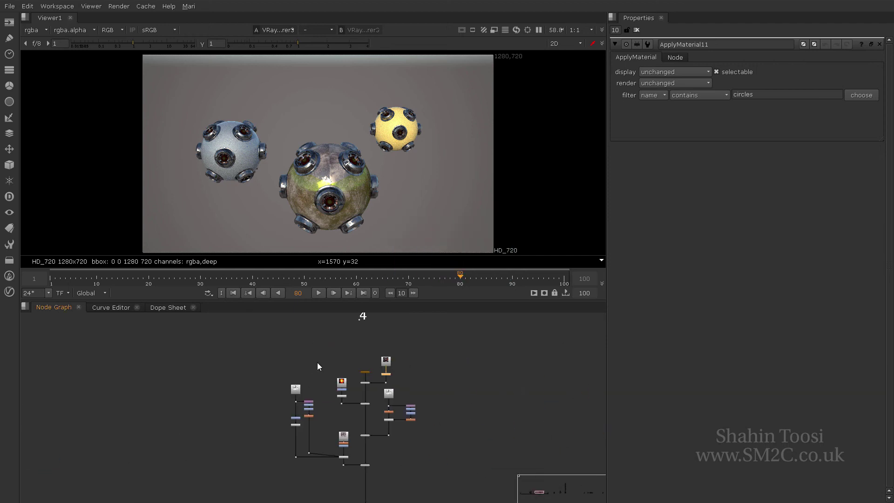
scroll(371, 364, up, 7)
middle_drag(454, 379, 398, 355)
click(481, 353)
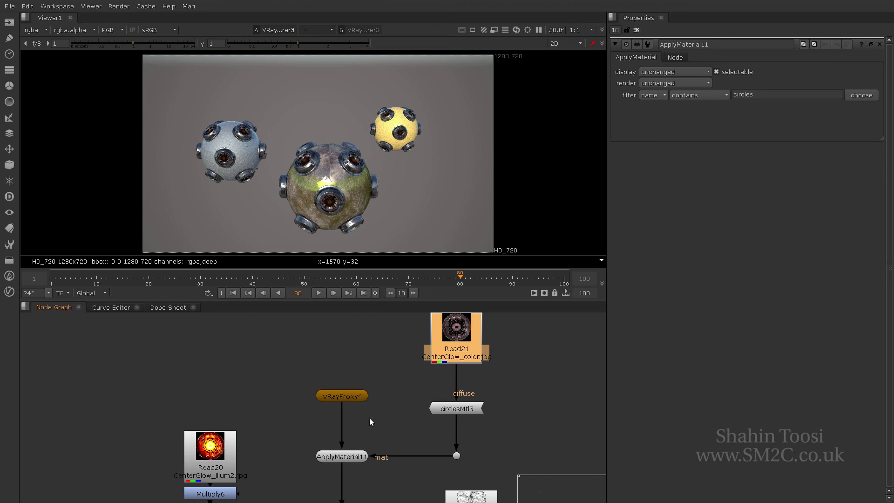
click(352, 456)
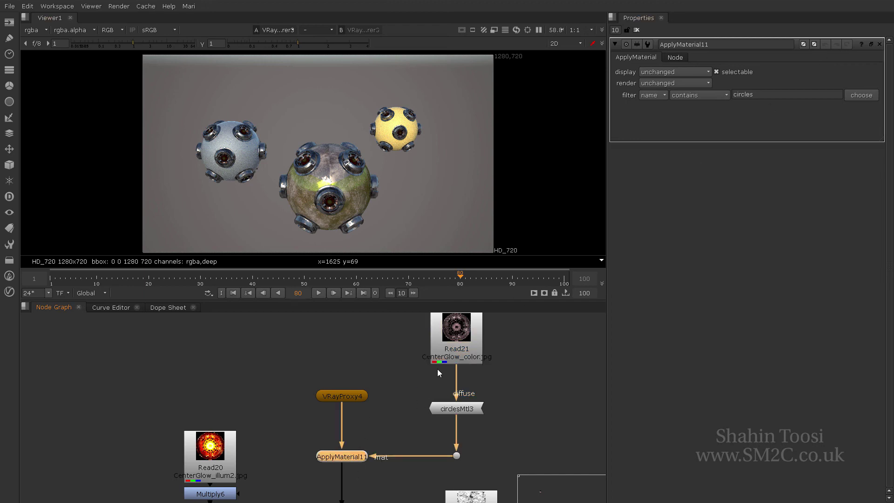
click(534, 367)
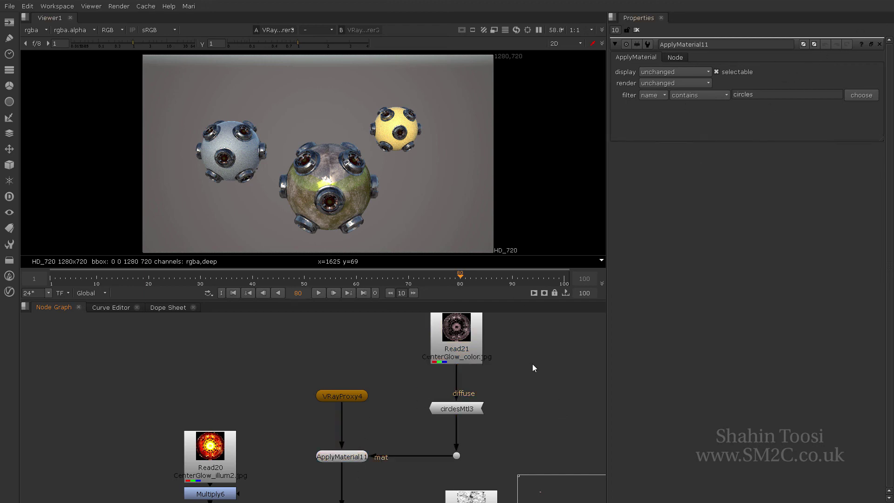
scroll(526, 372, down, 5)
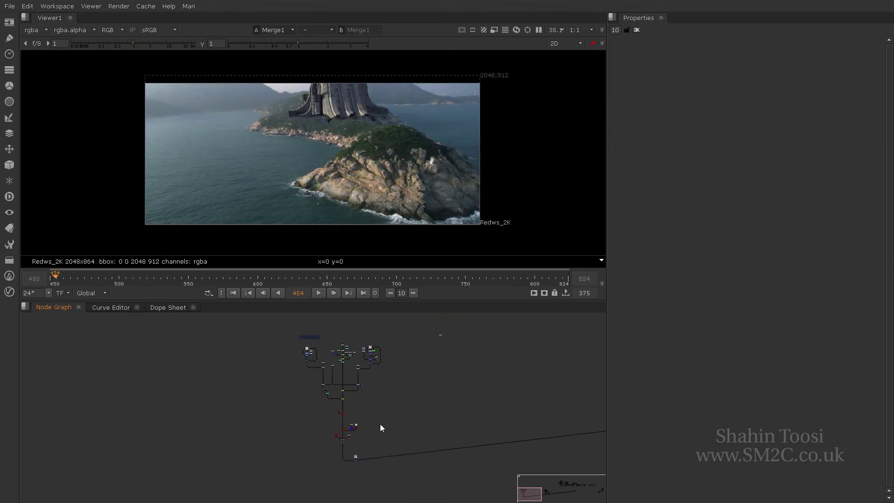
Toggle the Live_vs_textBitmap switch to input 1 and back to 0.
middle_drag(380, 427, 331, 445)
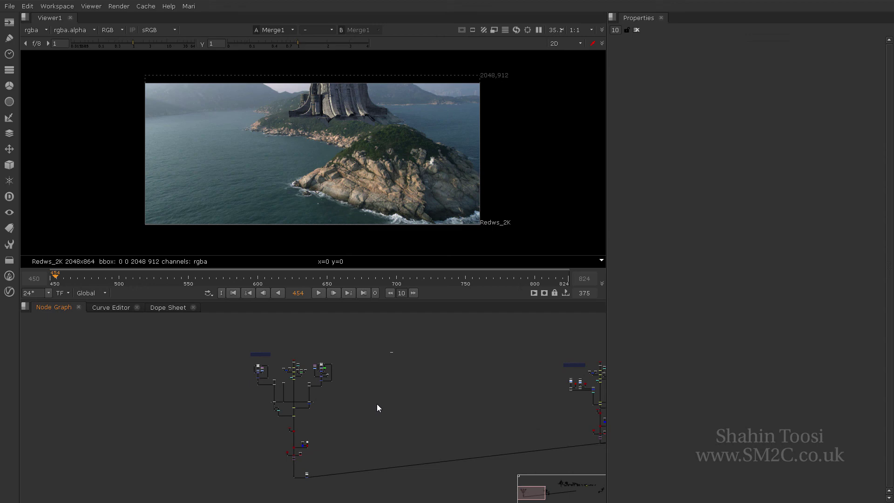
scroll(321, 414, up, 6)
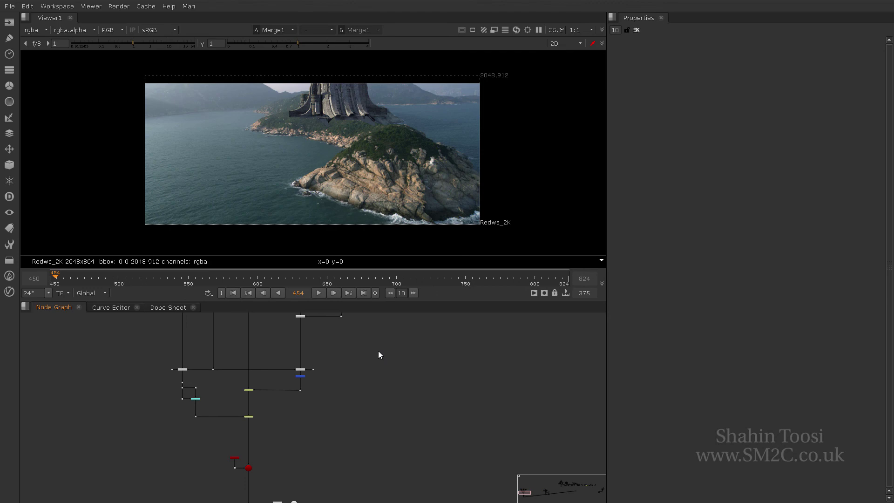
scroll(395, 415, up, 3)
scroll(213, 373, up, 4)
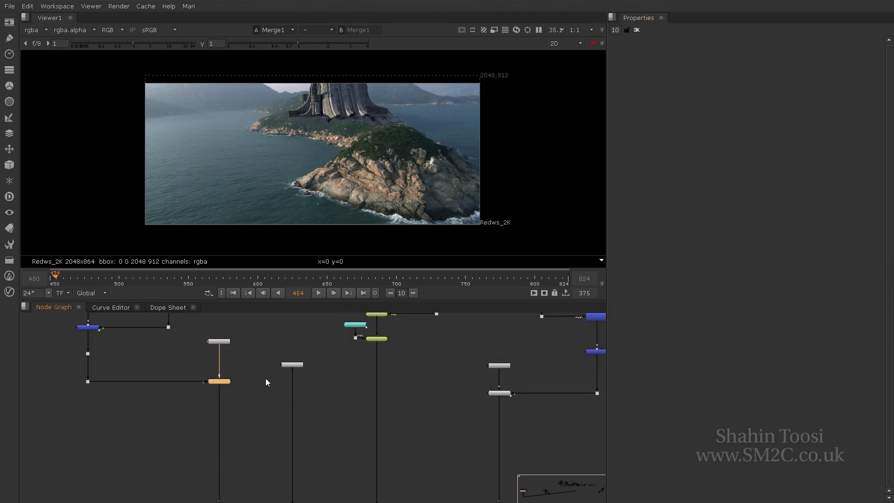
scroll(265, 378, up, 3)
double_click(197, 388)
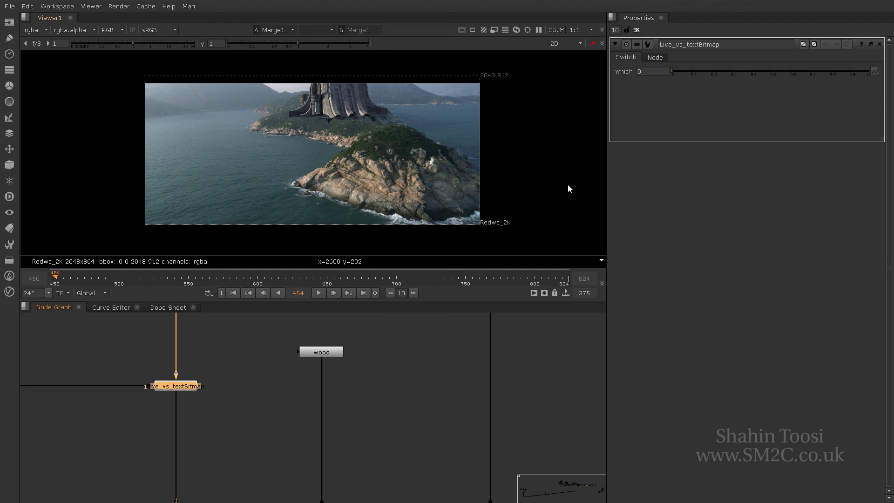
drag(683, 70, 869, 71)
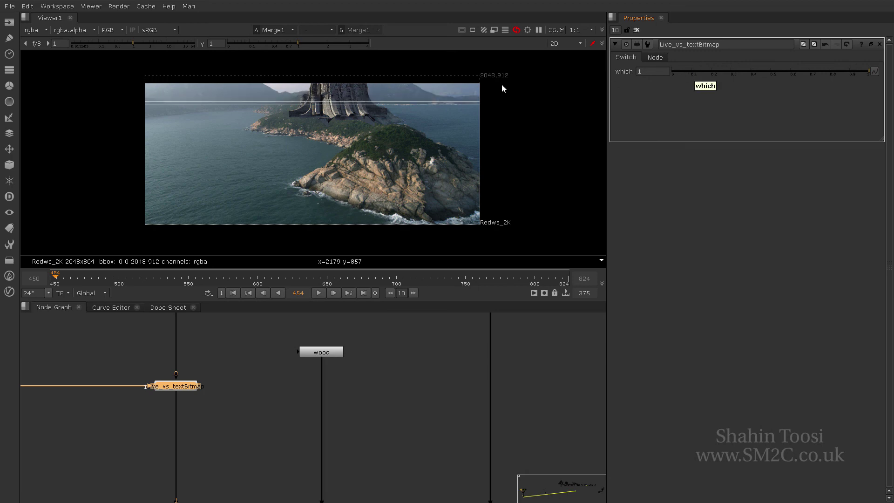
drag(811, 74, 667, 73)
click(390, 386)
Set wood_swtich1's which value to 2 to give the tower its wood texture.
scroll(393, 393, down, 4)
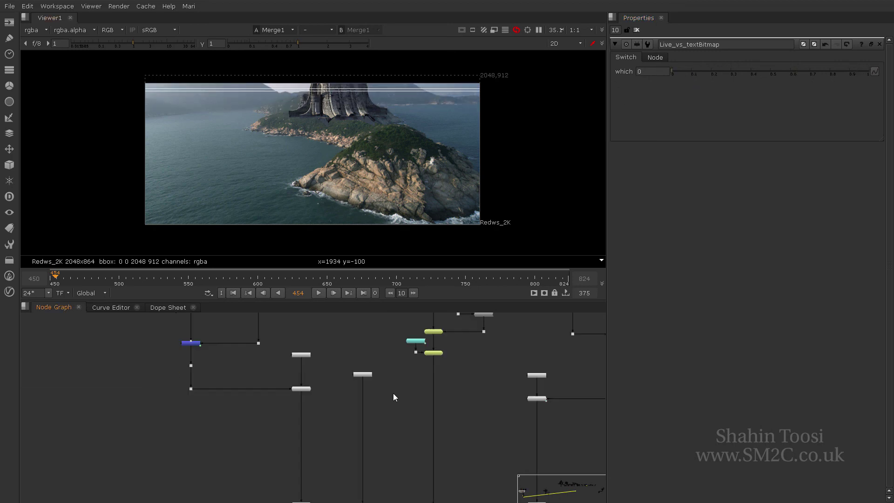
scroll(393, 400, down, 3)
scroll(348, 404, up, 5)
double_click(327, 425)
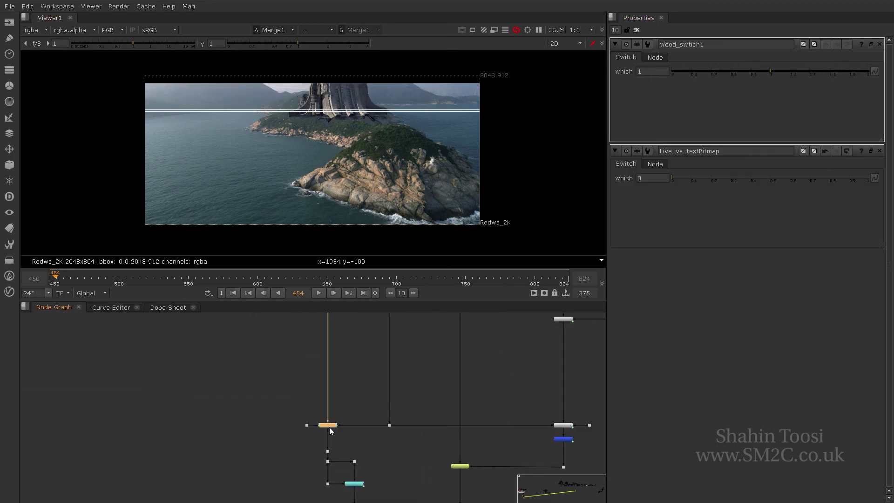
drag(794, 72, 869, 71)
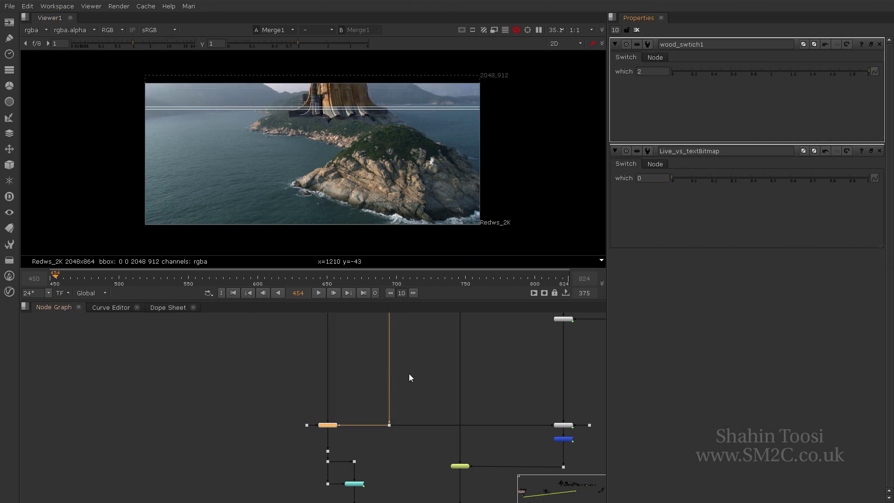
scroll(419, 374, down, 3)
scroll(539, 388, down, 4)
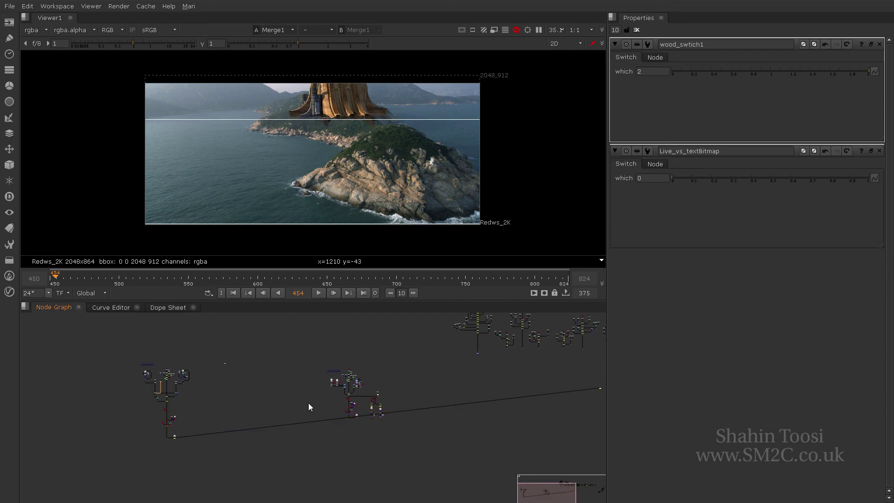
scroll(355, 412, up, 5)
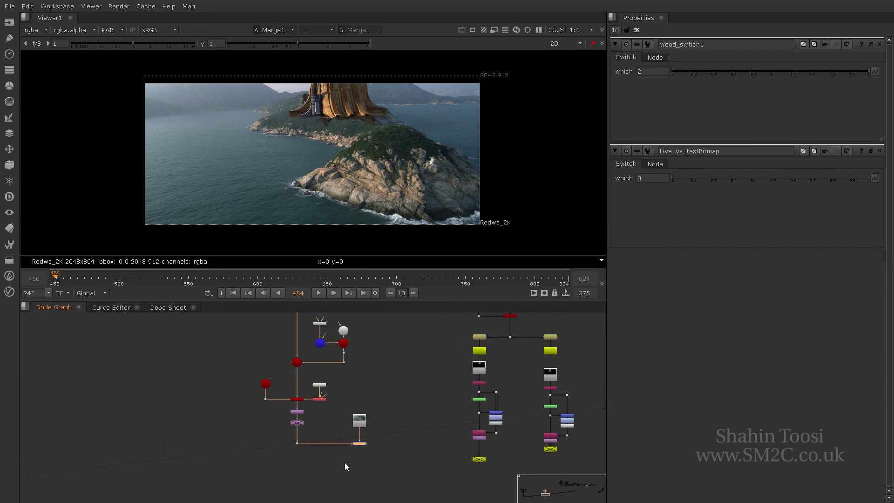
scroll(376, 415, down, 2)
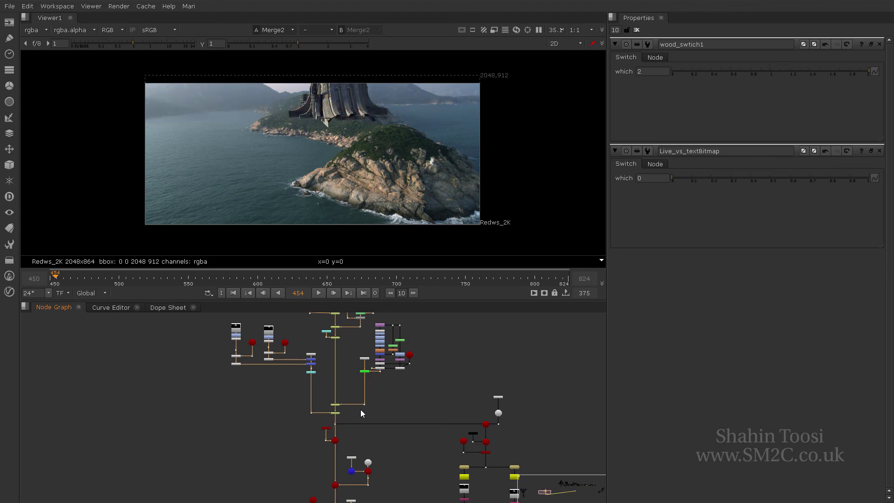
scroll(316, 348, up, 5)
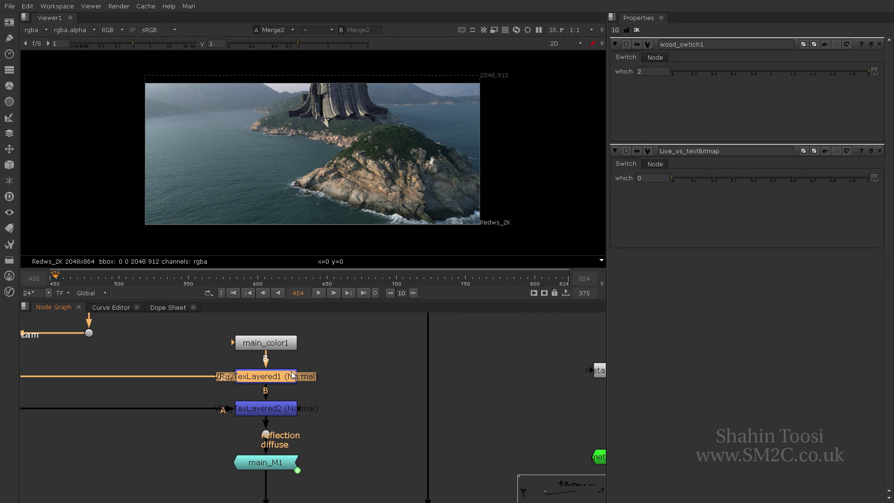
scroll(345, 373, down, 8)
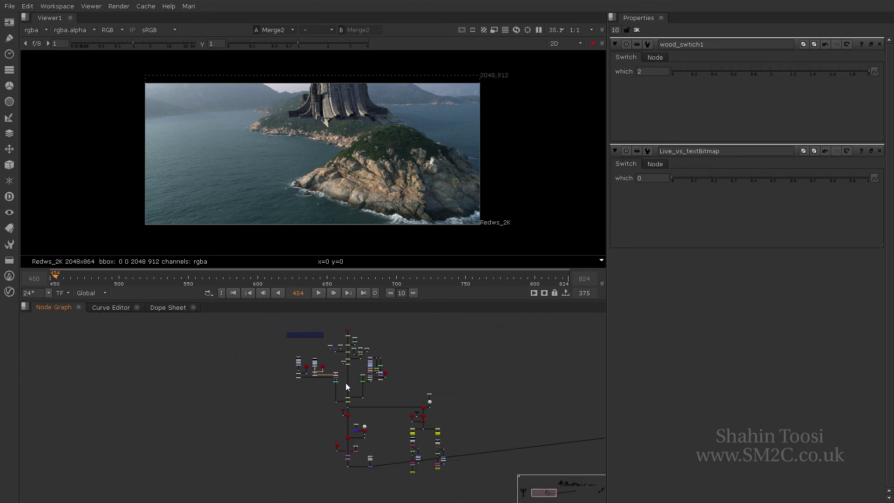
scroll(346, 383, up, 2)
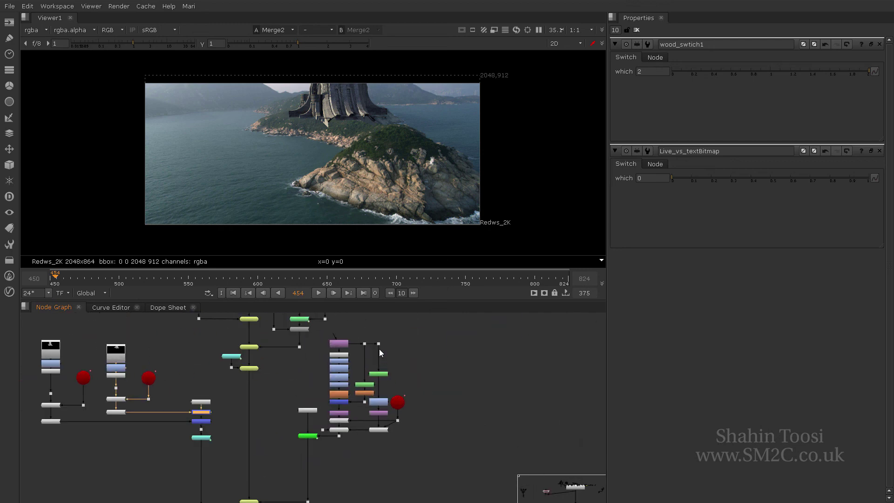
scroll(455, 356, down, 8)
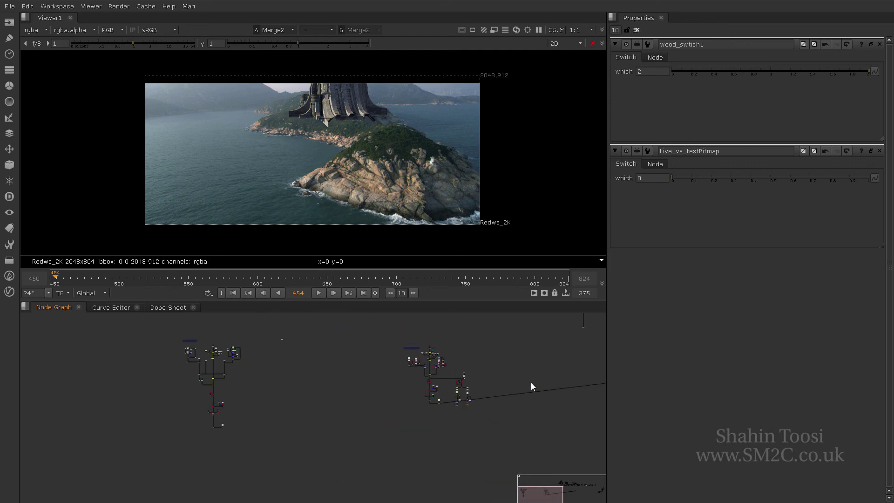
scroll(283, 479, up, 3)
scroll(234, 424, up, 3)
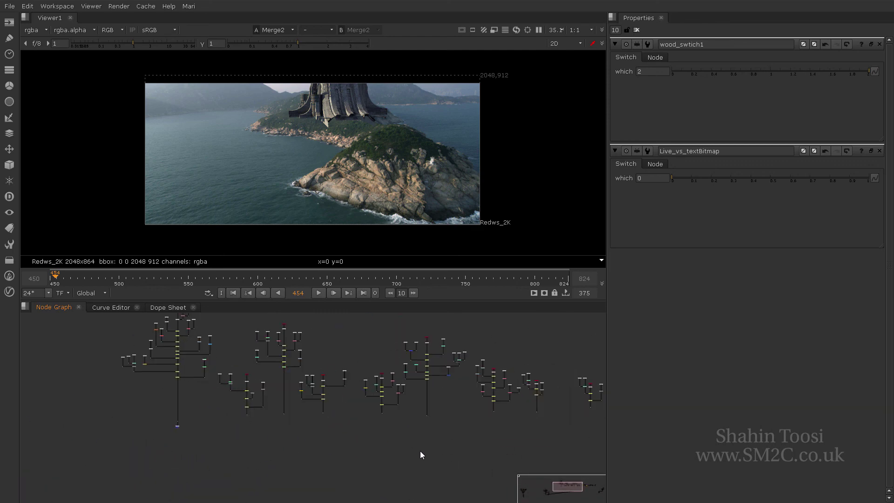
middle_drag(420, 450, 202, 393)
middle_drag(529, 428, 324, 425)
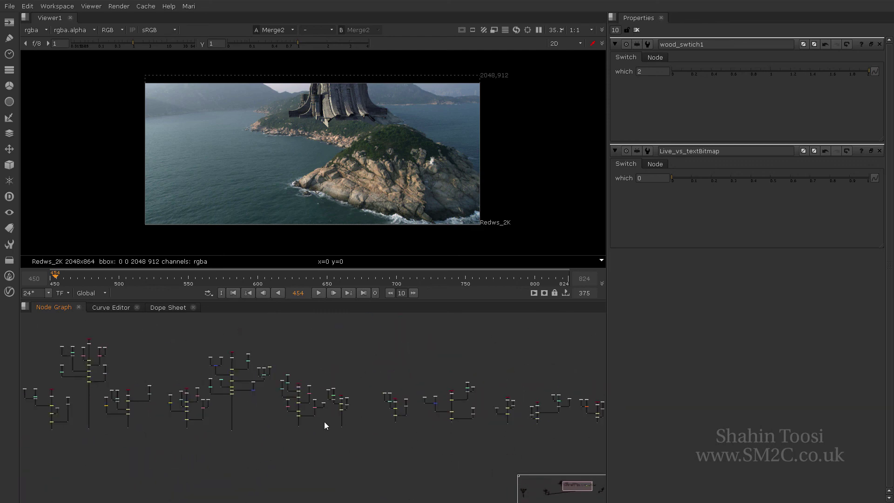
scroll(417, 426, down, 3)
scroll(458, 418, up, 4)
scroll(458, 418, down, 4)
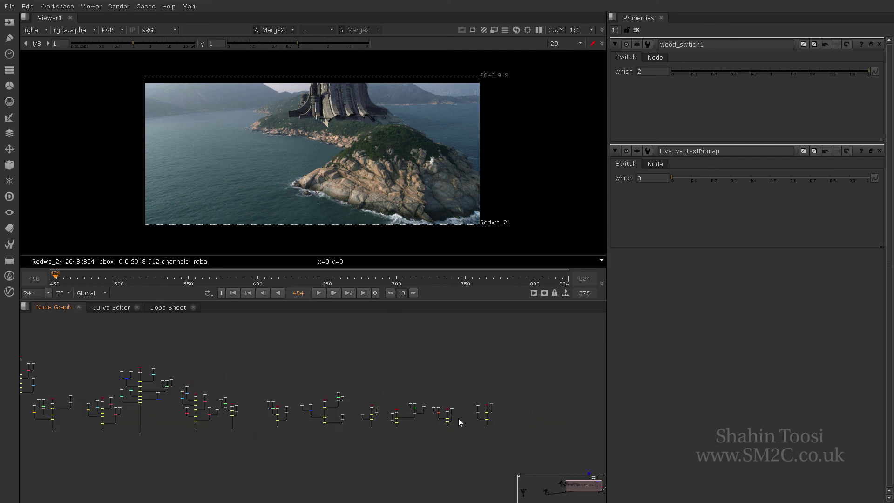
scroll(458, 418, up, 2)
scroll(376, 396, up, 2)
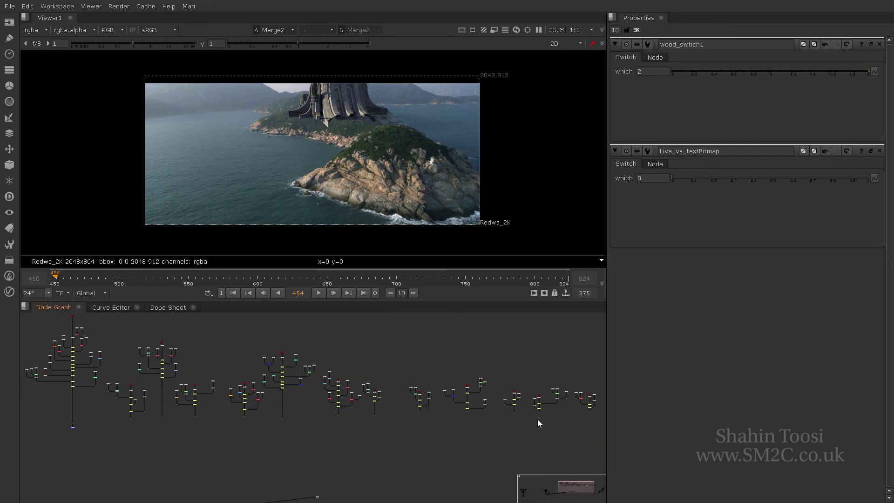